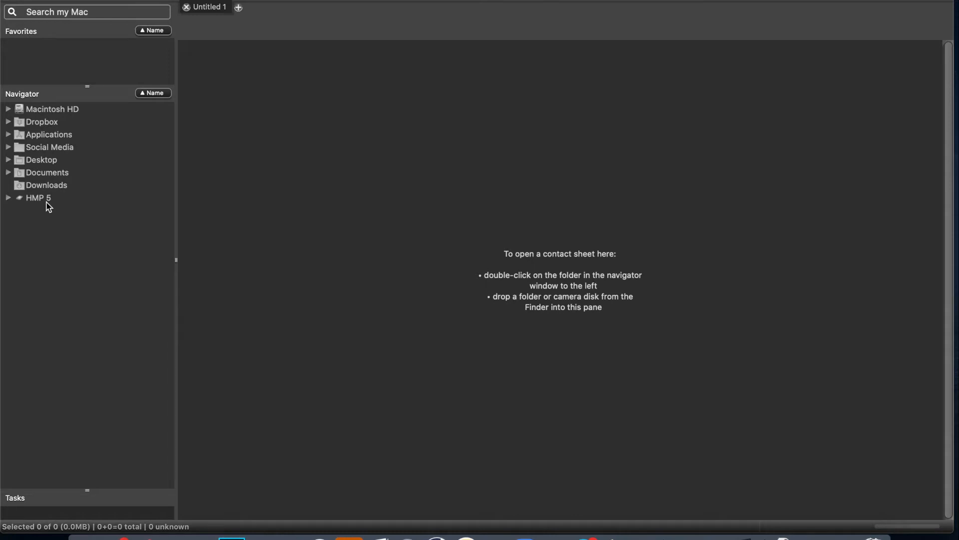
Expand the HMP 5 drive in the navigator and look through its colour-marked shoot folders down to the December ones.
left_click(8, 199)
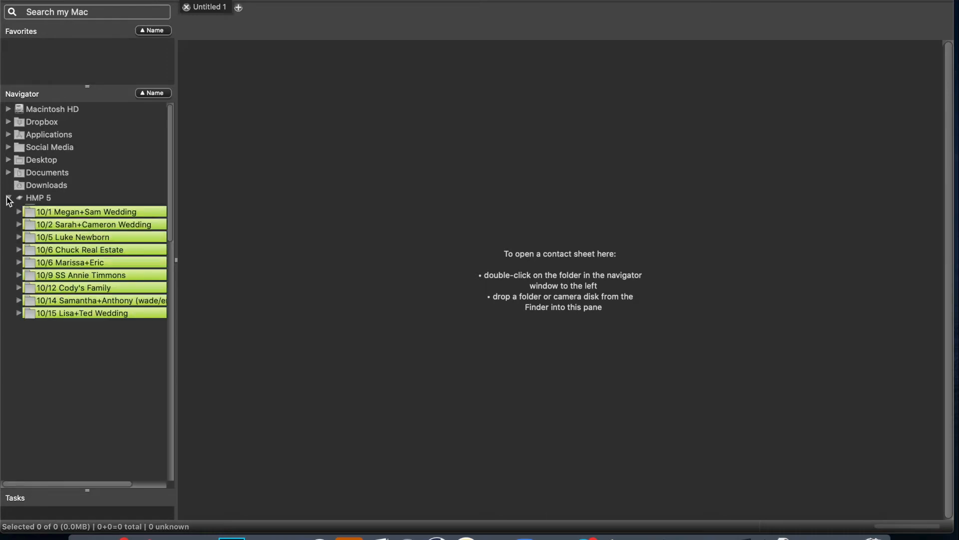
scroll(108, 300, "down", 10)
scroll(111, 311, "down", 5)
scroll(111, 311, "up", 20)
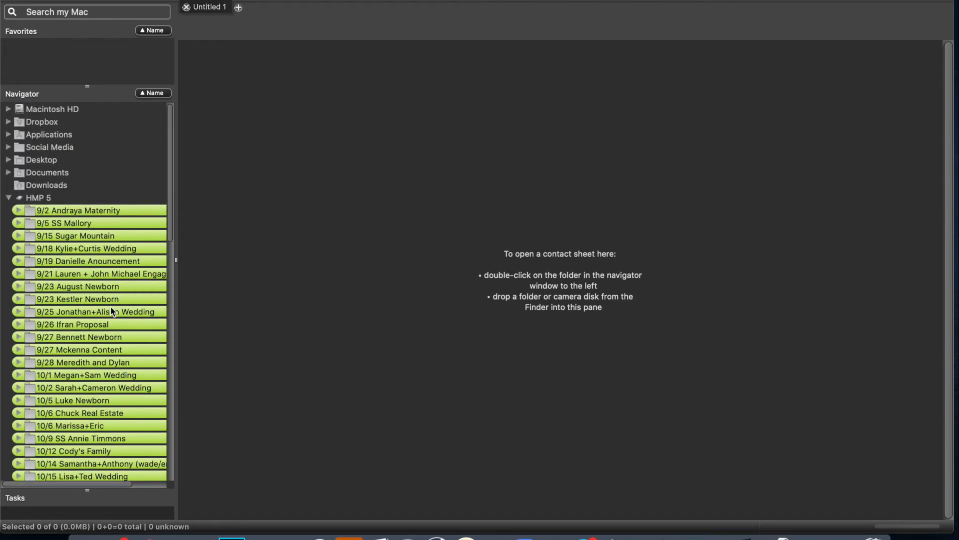
scroll(111, 310, "down", 6)
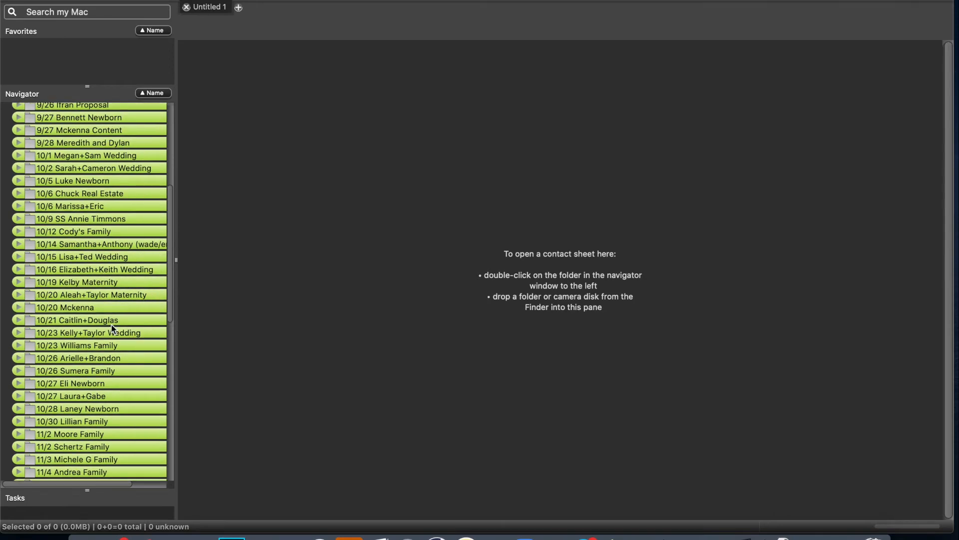
scroll(112, 327, "up", 5)
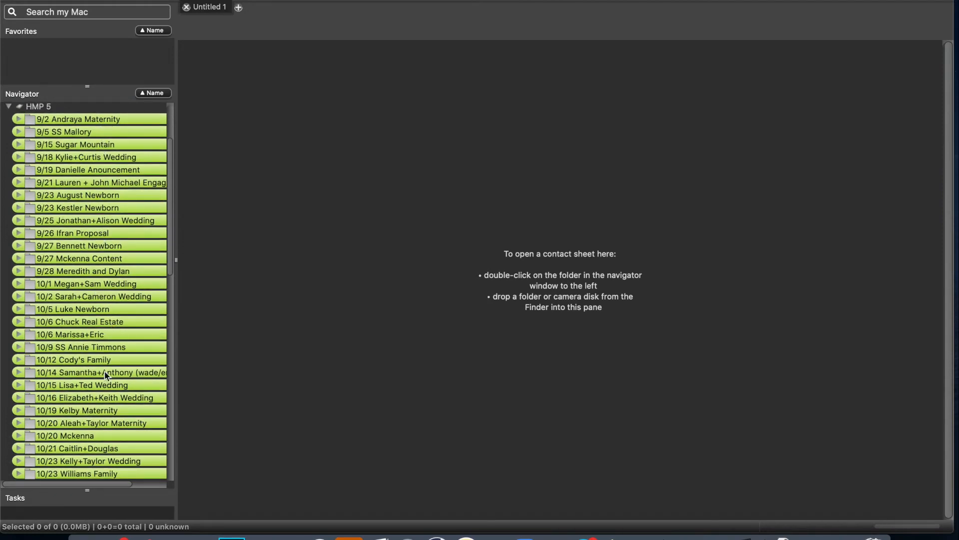
scroll(104, 370, "down", 7)
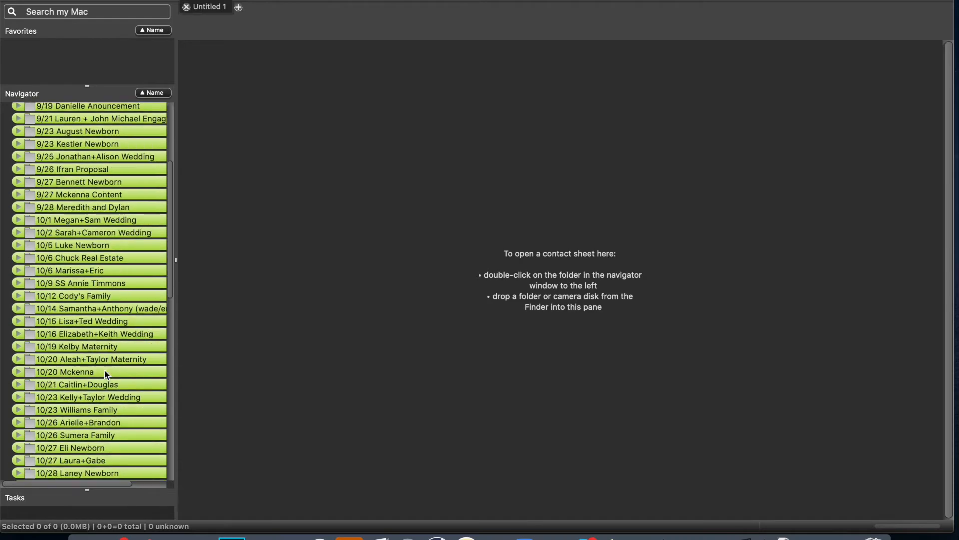
scroll(105, 374, "down", 13)
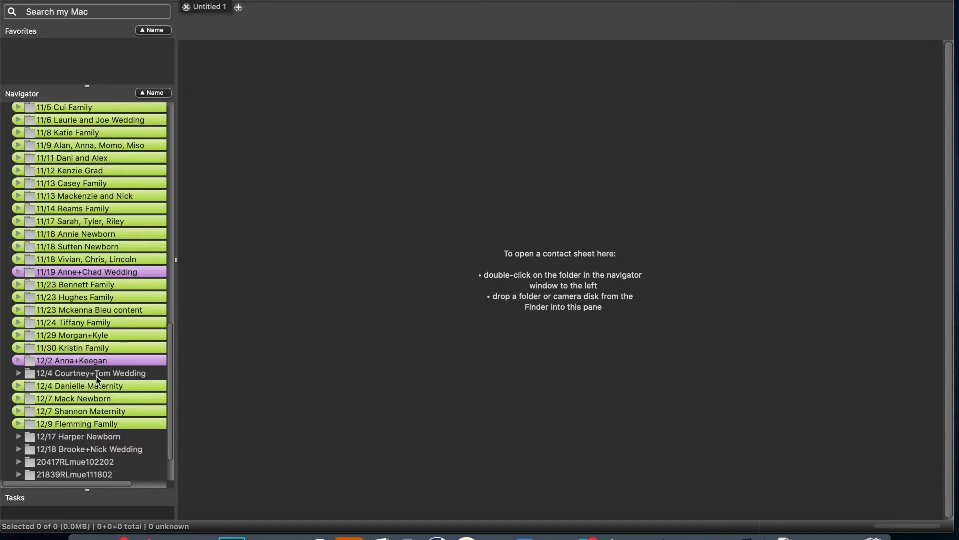
scroll(78, 328, "down", 3)
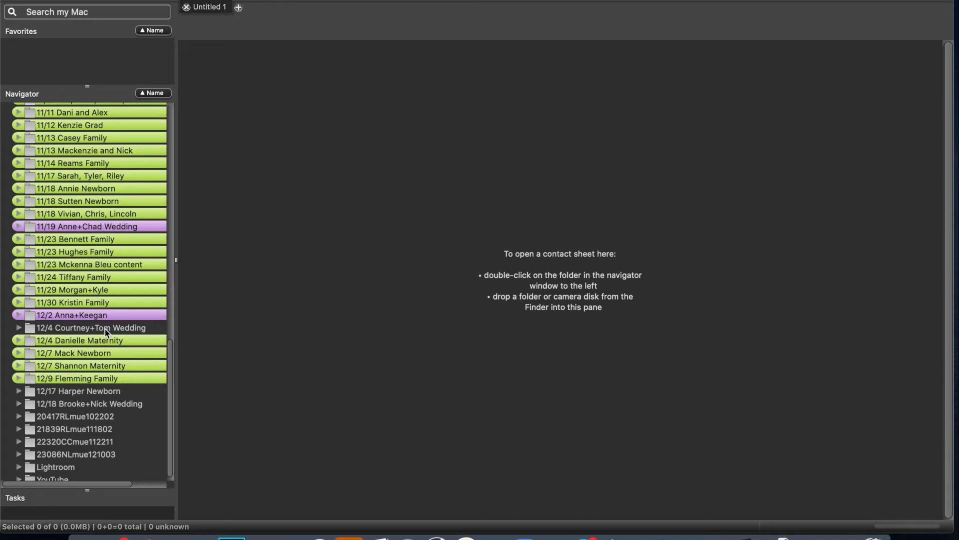
scroll(34, 327, "down", 1)
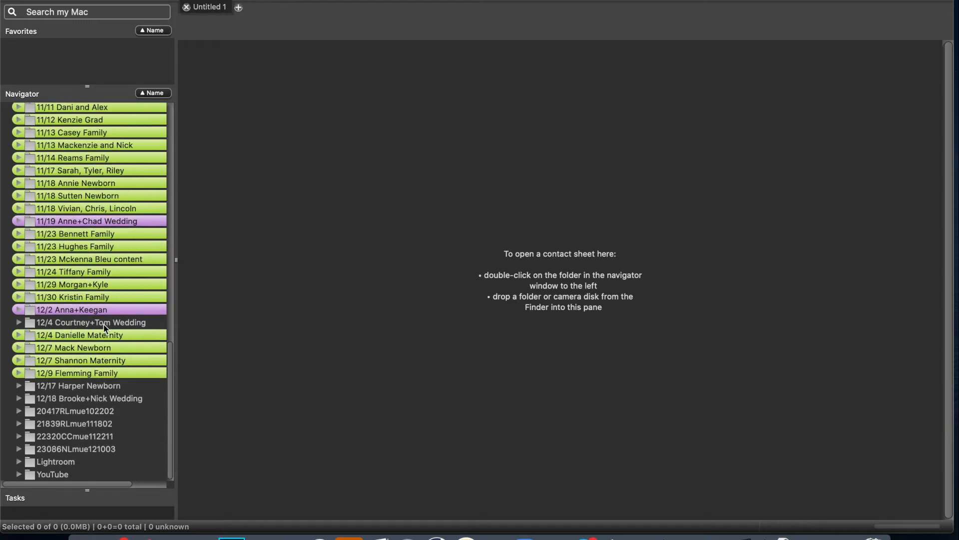
Expand the unmarked 12/4 wedding folder and open contact sheets for its 102EOS5D, 116NZ6_2 and film subfolders.
left_click(19, 322)
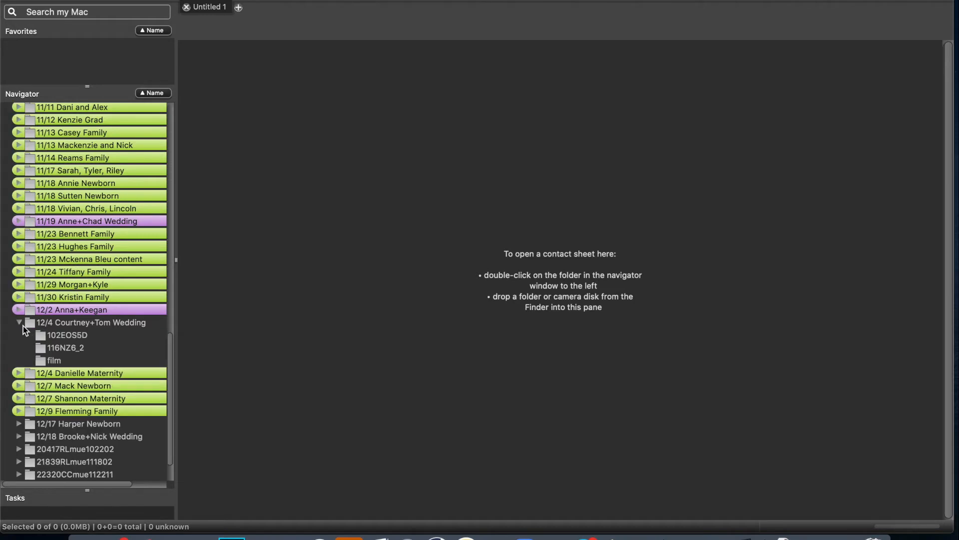
left_click(79, 338)
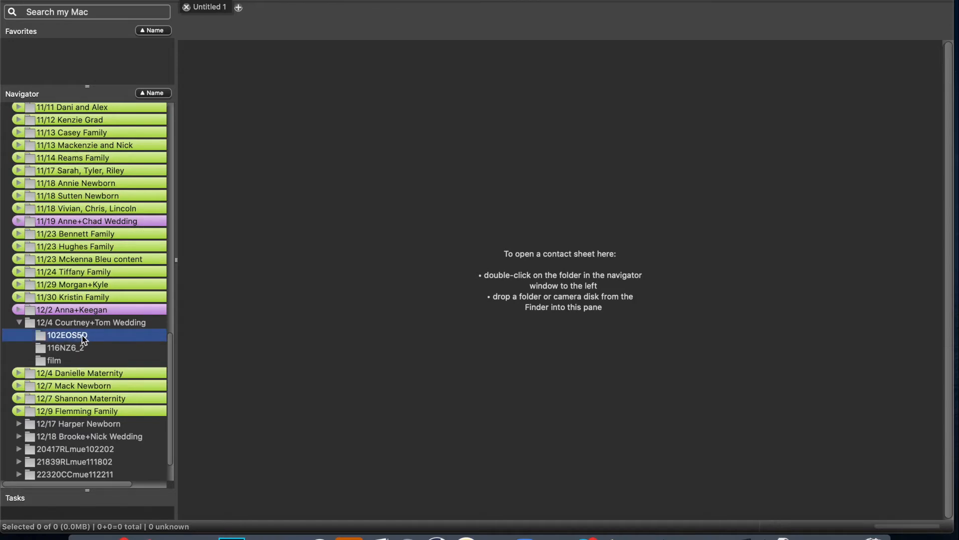
double_click(84, 339)
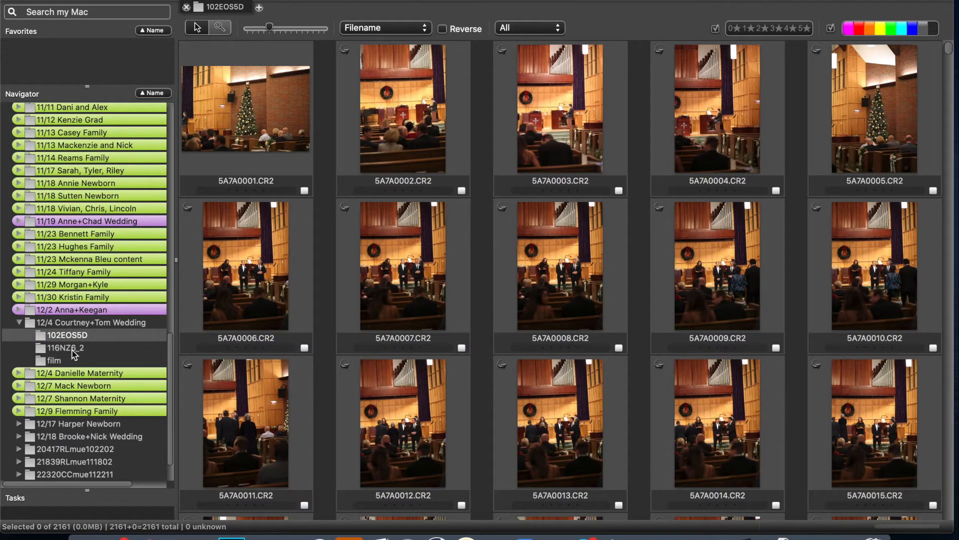
left_click(75, 352)
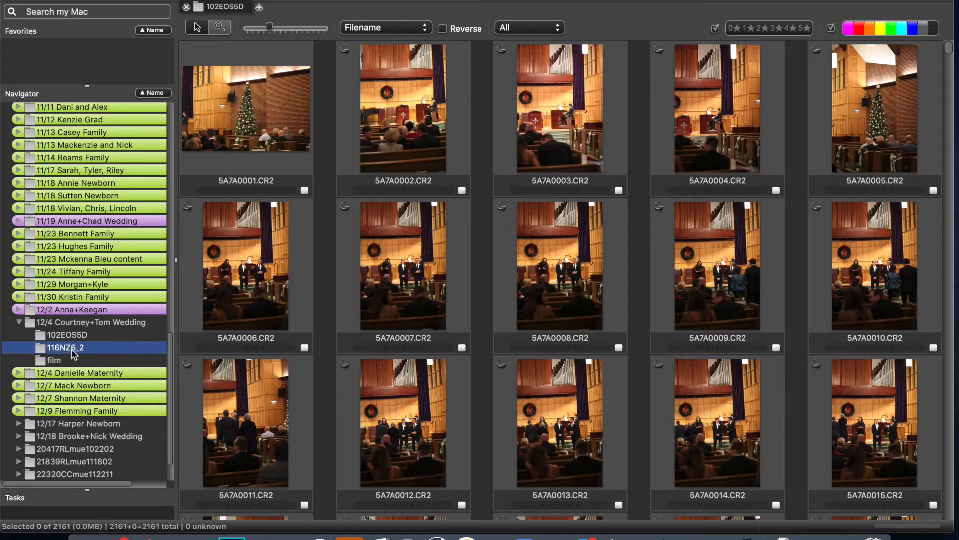
double_click(75, 352)
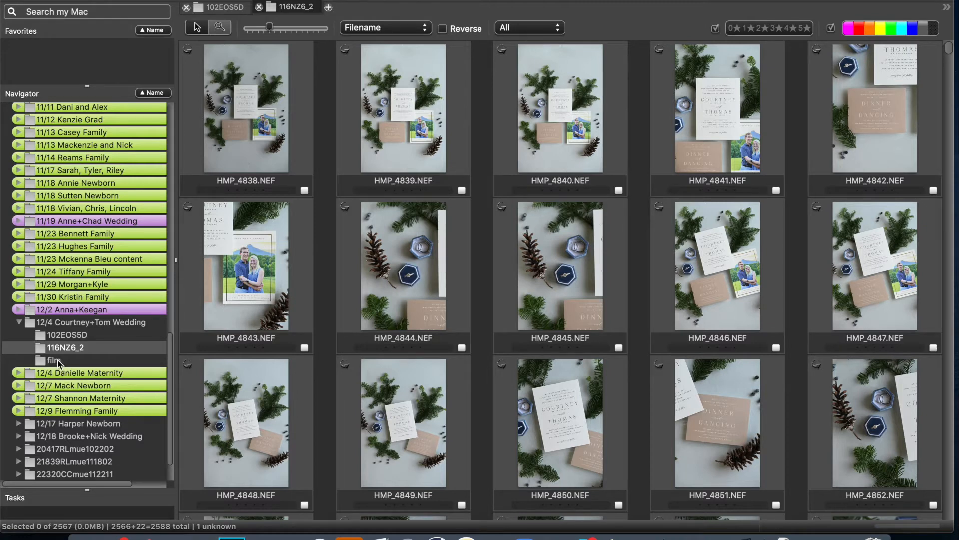
double_click(58, 359)
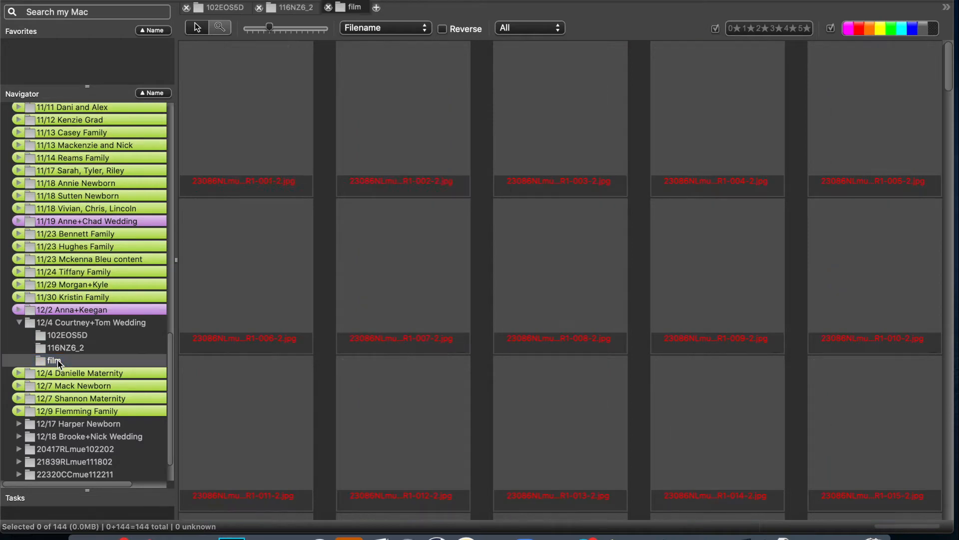
Return to the 116NZ6_2 contact sheet and open HMP_4838.NEF in the large preview.
left_click(294, 9)
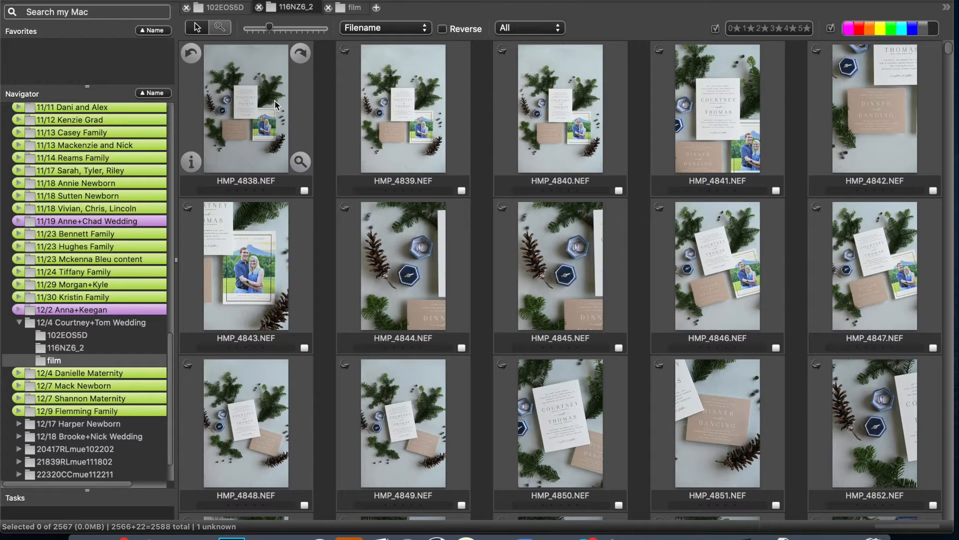
mouse_move(301, 162)
left_click(300, 161)
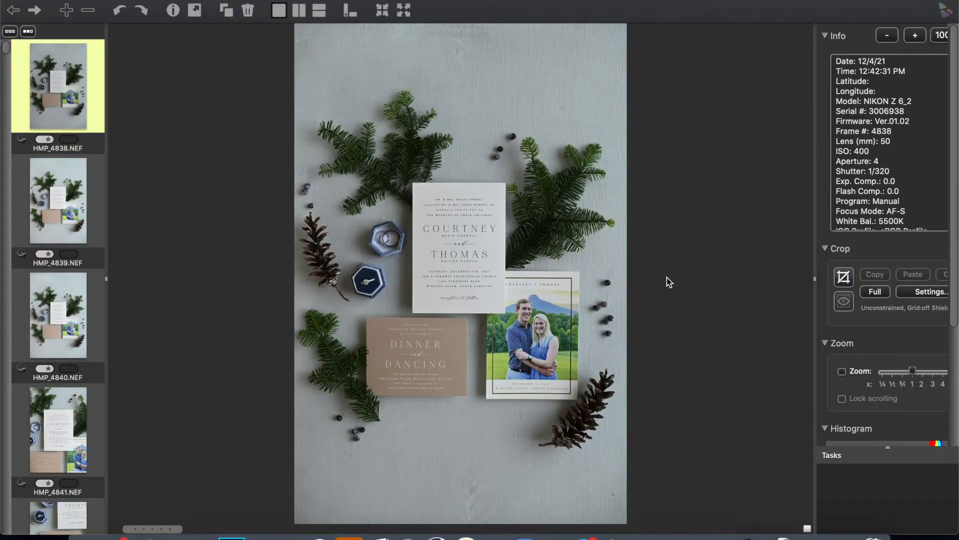
Compare the first three invitation flat-lay frames, label HMP_4840.NEF magenta, and return to the contact sheet.
key("Right")
key("Right")
key("Left")
key("Left")
key("Right")
key("Right")
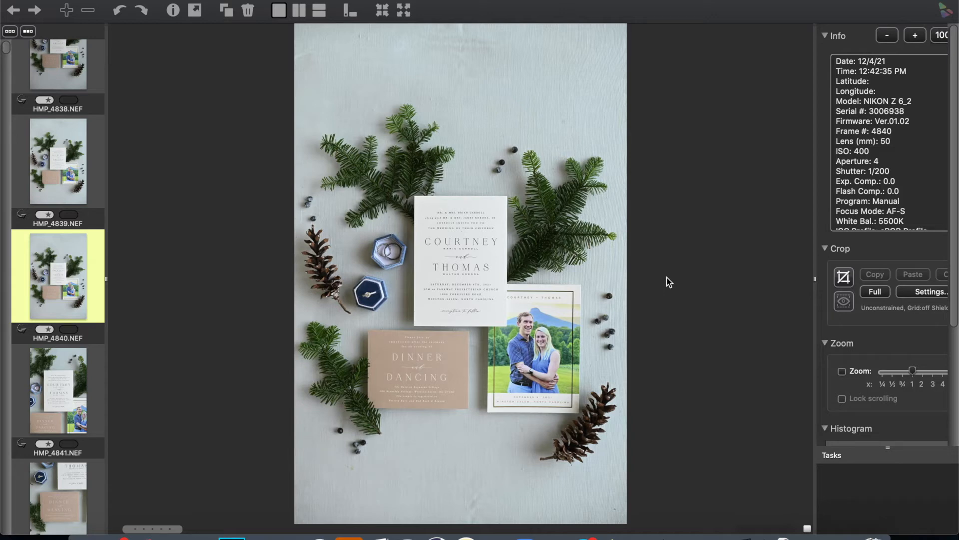
key("1")
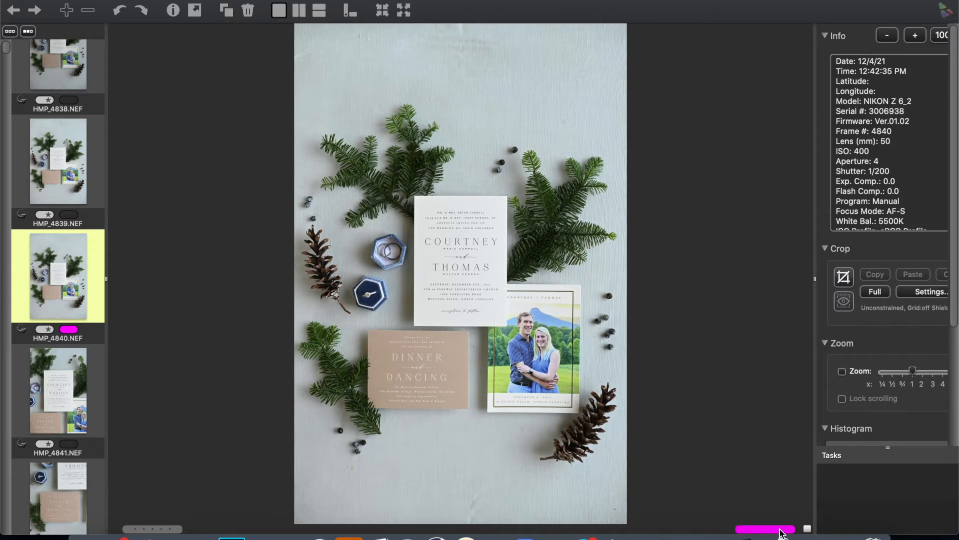
key("Escape")
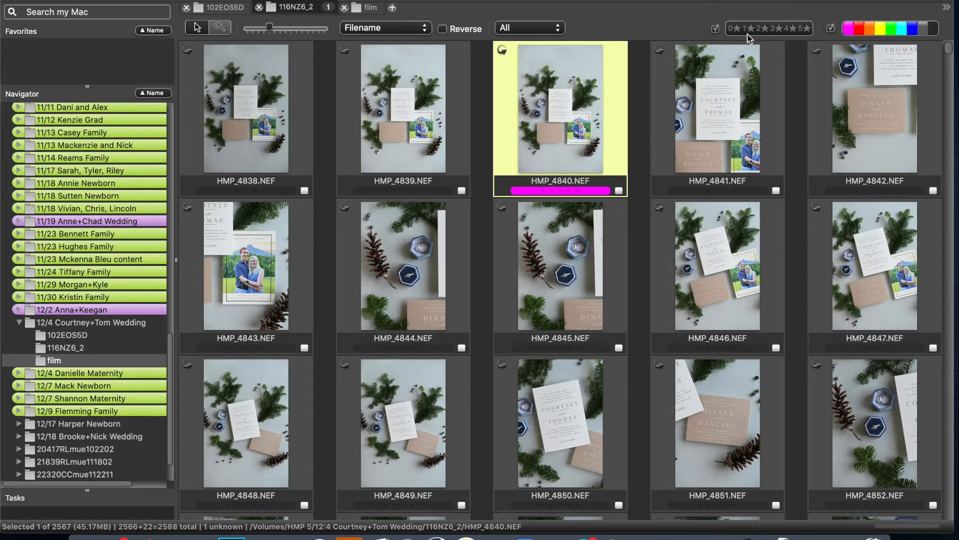
Reopen the large preview at HMP_4840.NEF and label the following frame, HMP_4841.NEF, magenta.
mouse_move(577, 133)
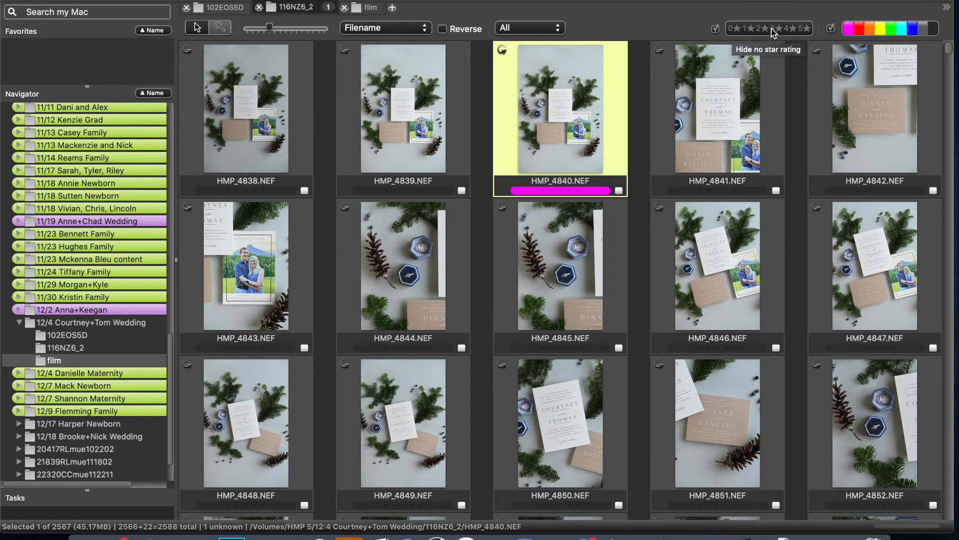
left_click(446, 135)
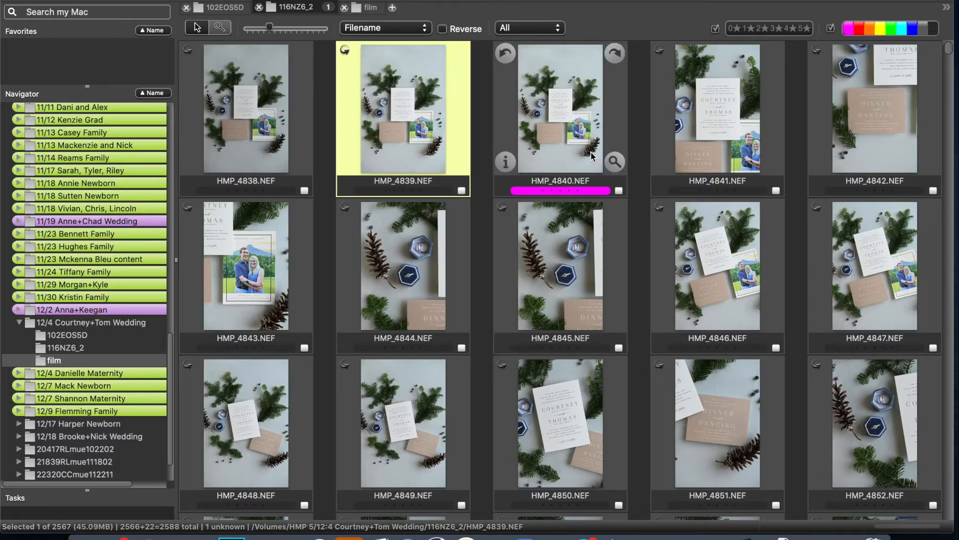
double_click(612, 164)
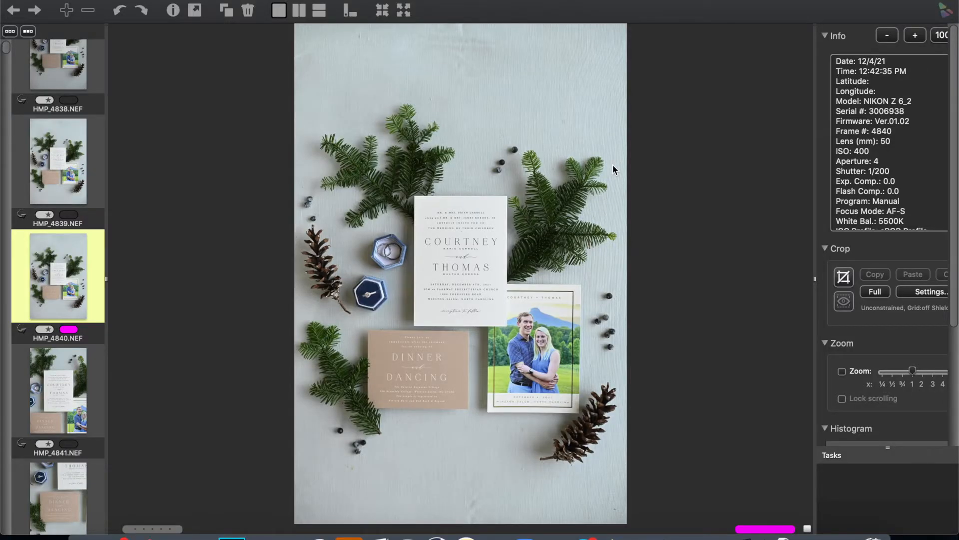
key("Right")
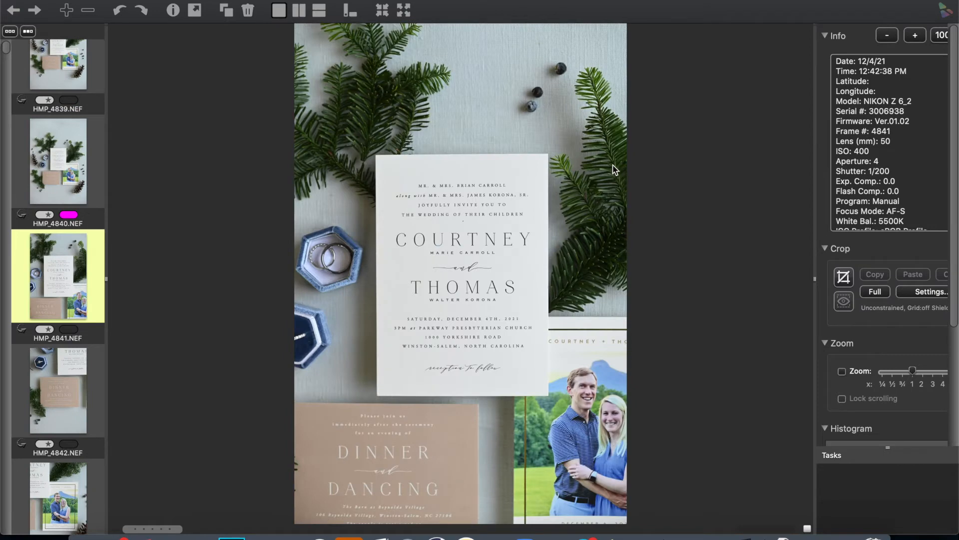
key("Right")
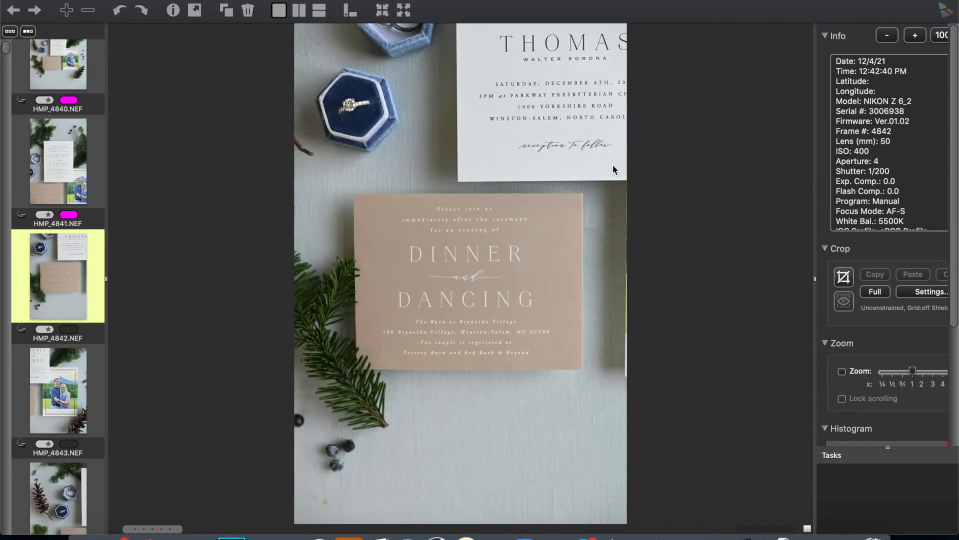
Cull the detail shots up to HMP_4845.NEF, labelling the keepers magenta, including HMP_4844.NEF from its near-duplicate pair.
key("Right")
key("1")
key("Right")
key("Right")
key("Left")
key("1")
key("Right")
key("Right")
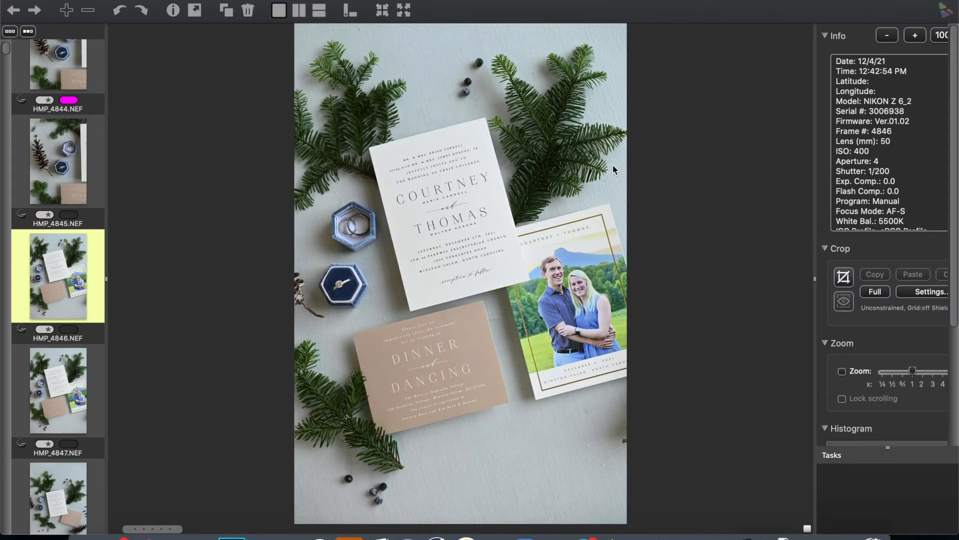
Review the angled invitation shots from HMP_4846.NEF onward and label HMP_4849.NEF and HMP_4850.NEF magenta.
key("Right")
key("Right")
key("Right")
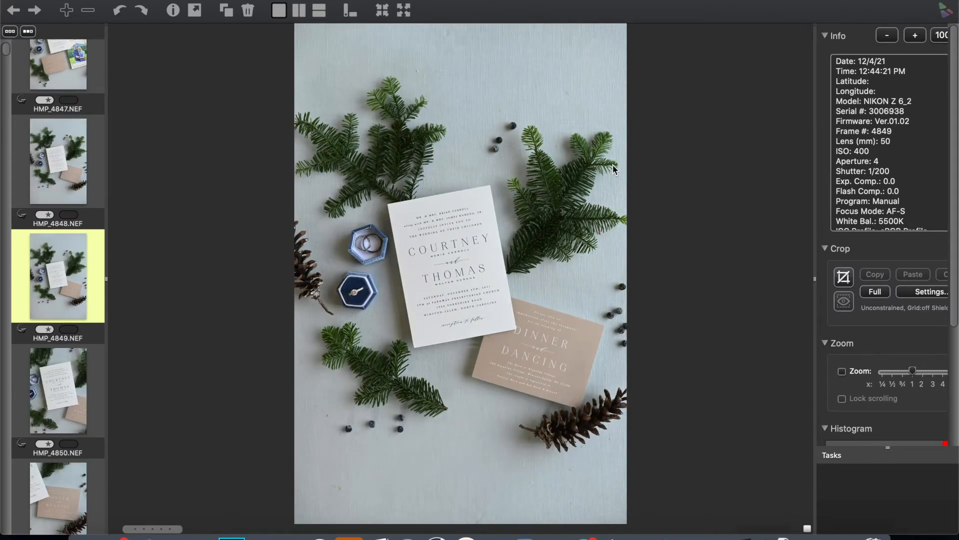
key("1")
key("Right")
key("Right")
key("Left")
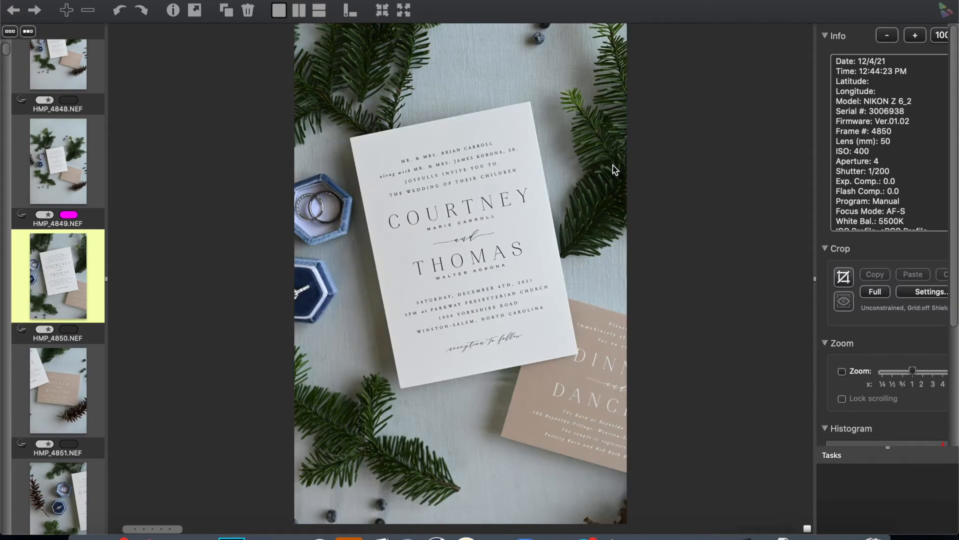
key("1")
key("Right")
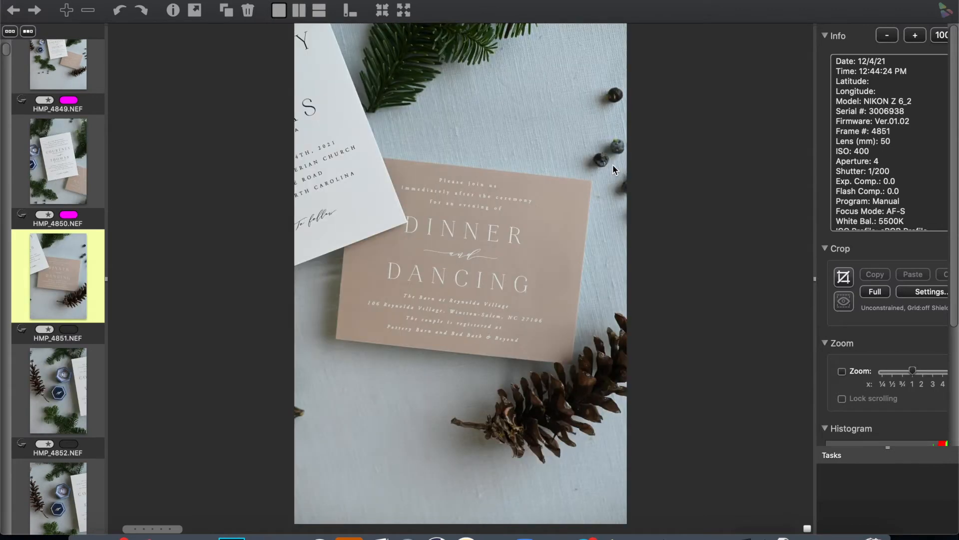
Label HMP_4851.NEF, HMP_4852.NEF and HMP_4854.NEF magenta, skipping the duplicate HMP_4853.NEF.
key("1")
key("Right")
key("1")
key("Right")
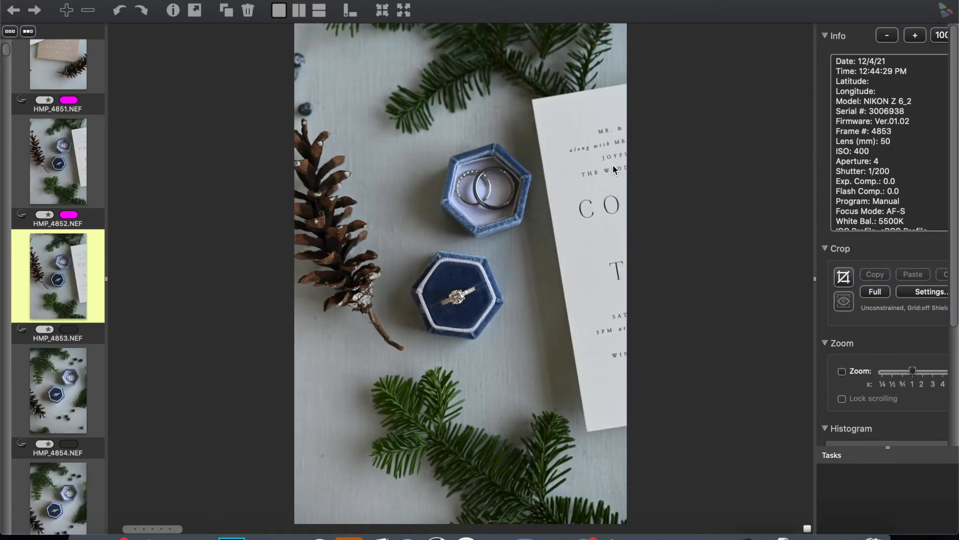
key("Right")
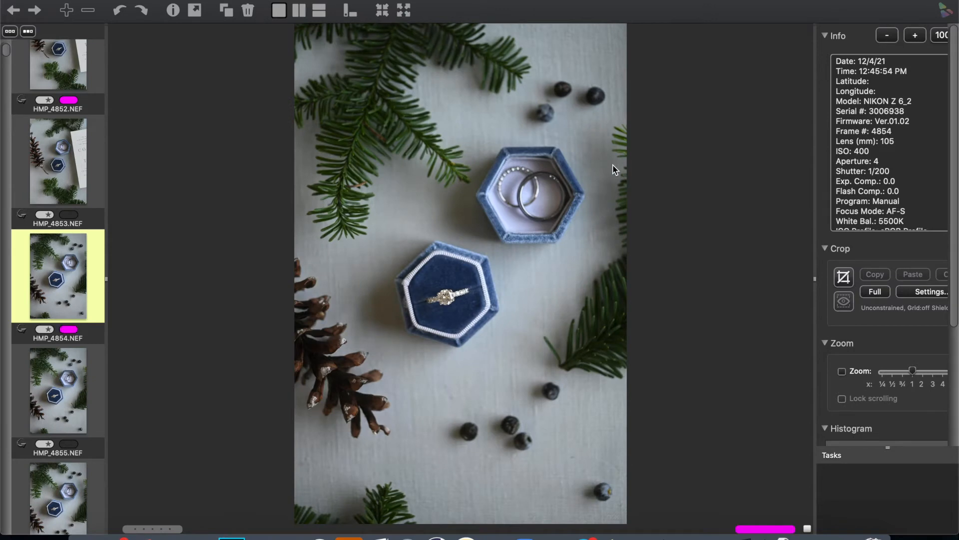
Label the ring box shot HMP_4858.NEF magenta and compare the similar frames HMP_4859.NEF to HMP_4861.NEF.
key("Right")
key("Right")
key("Right")
key("Right")
key("1")
key("Right")
key("Right")
key("Right")
key("Left")
key("Right")
key("Left")
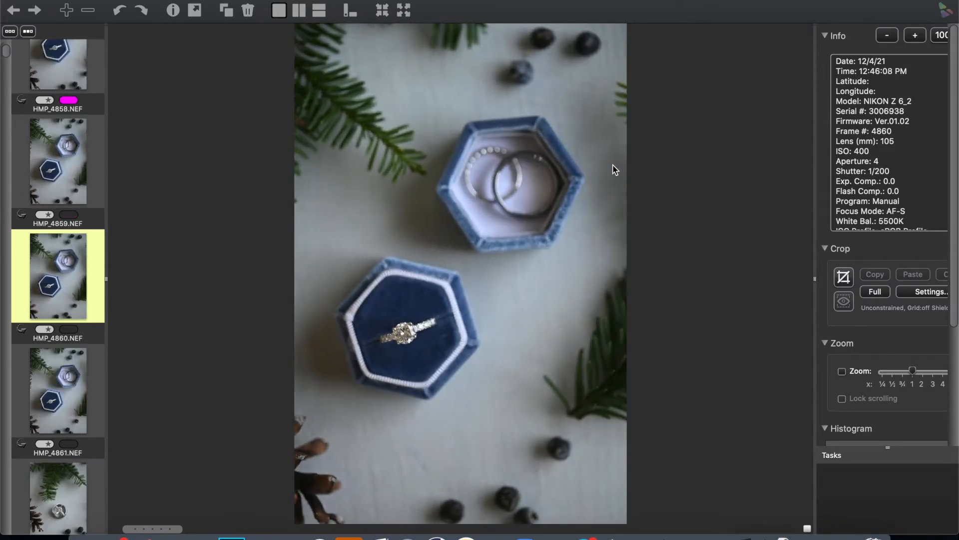
Cull the overhead ring close-ups up to HMP_4867.NEF, labelling the keepers magenta, including HMP_4862.NEF.
key("Right")
key("Right")
key("Right")
key("Right")
key("Right")
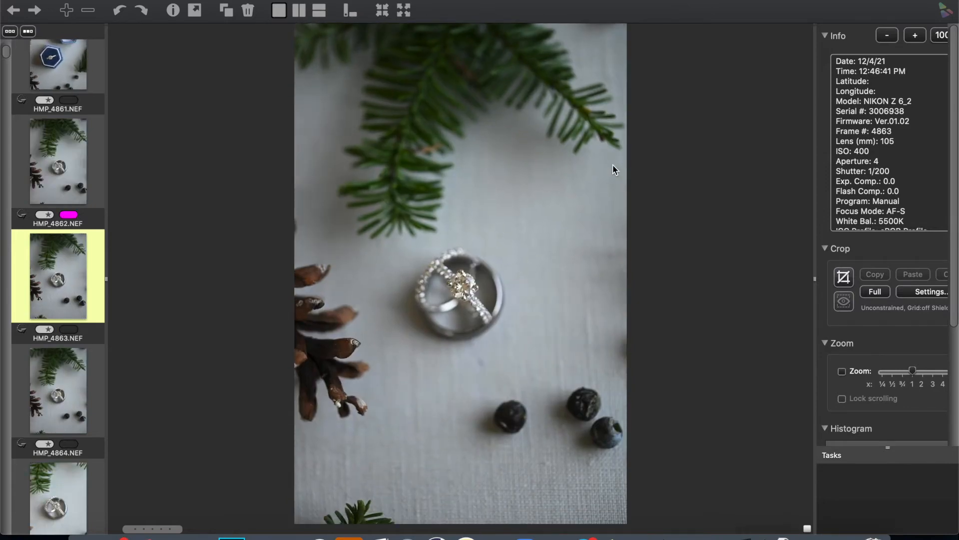
key("1")
key("Right")
key("Right")
key("Right")
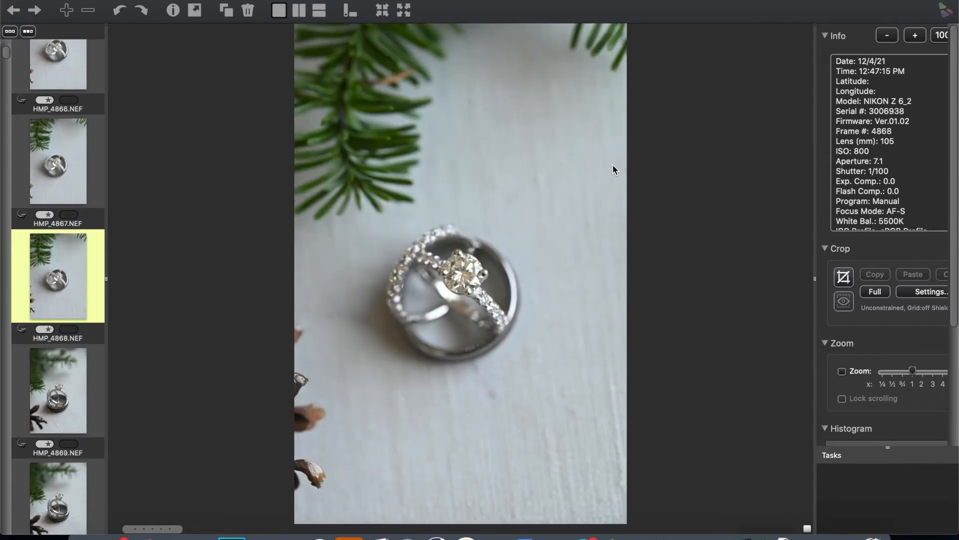
Label HMP_4868.NEF magenta and continue culling the upright ring shots through to HMP_4875.NEF.
key("Right")
key("Right")
key("Right")
key("1")
key("Right")
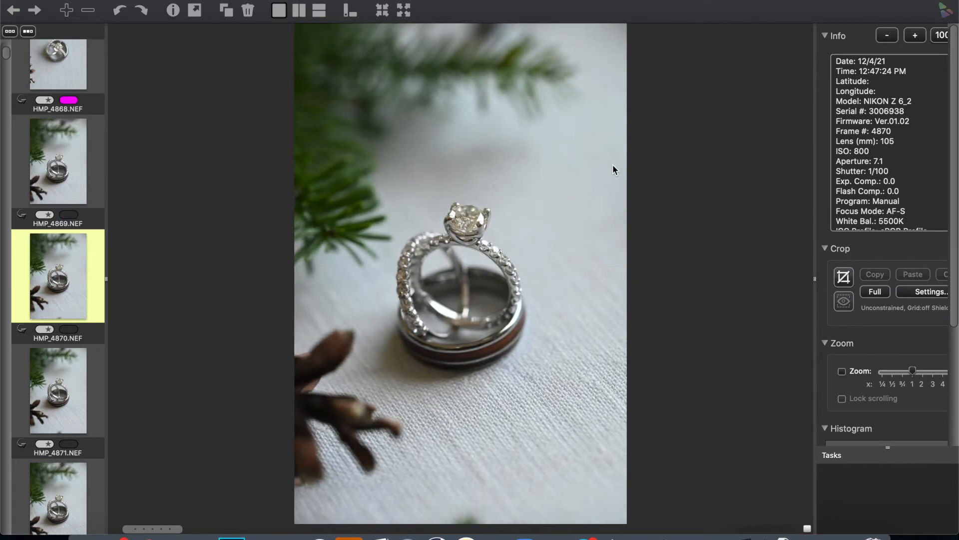
key("Right")
key("Right")
key("Right")
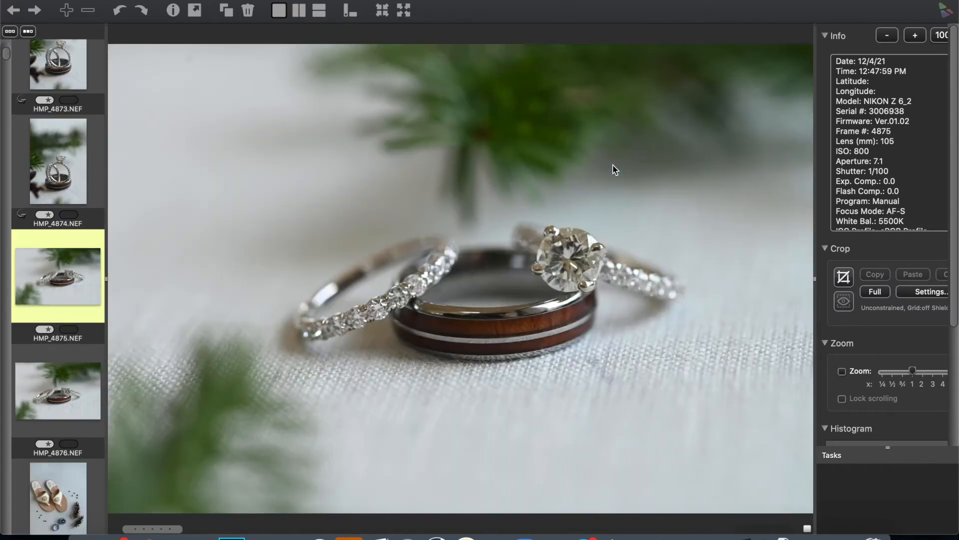
Label the horizontal ring shot HMP_4875.NEF magenta and close the large preview.
key("1")
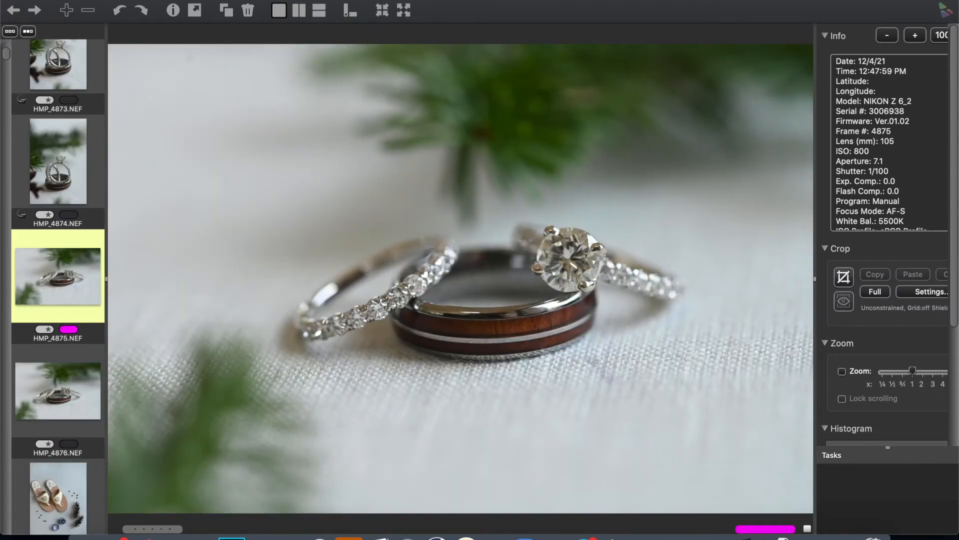
key("Escape")
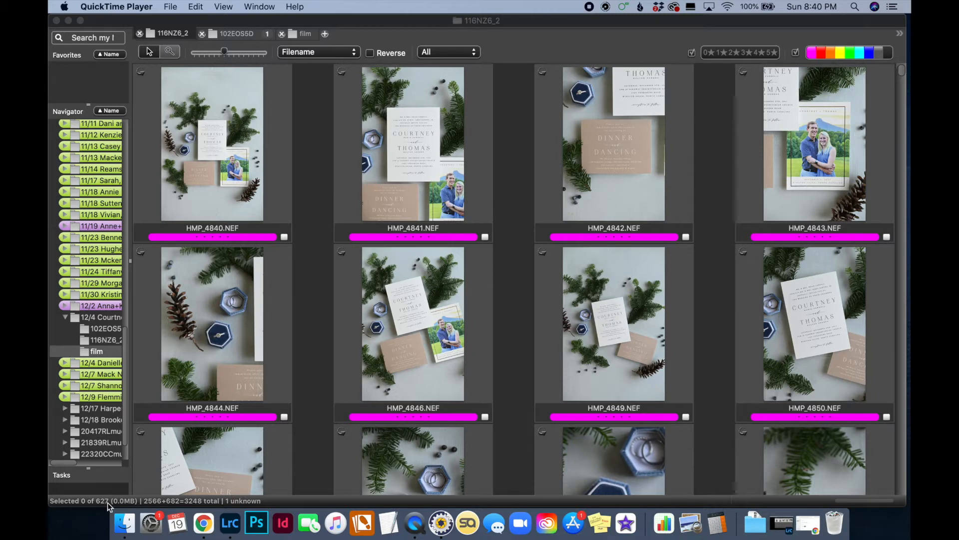
Bring the unlabelled photos back into the 116NZ6_2 contact sheet for comparison and filter them out again.
left_click(889, 58)
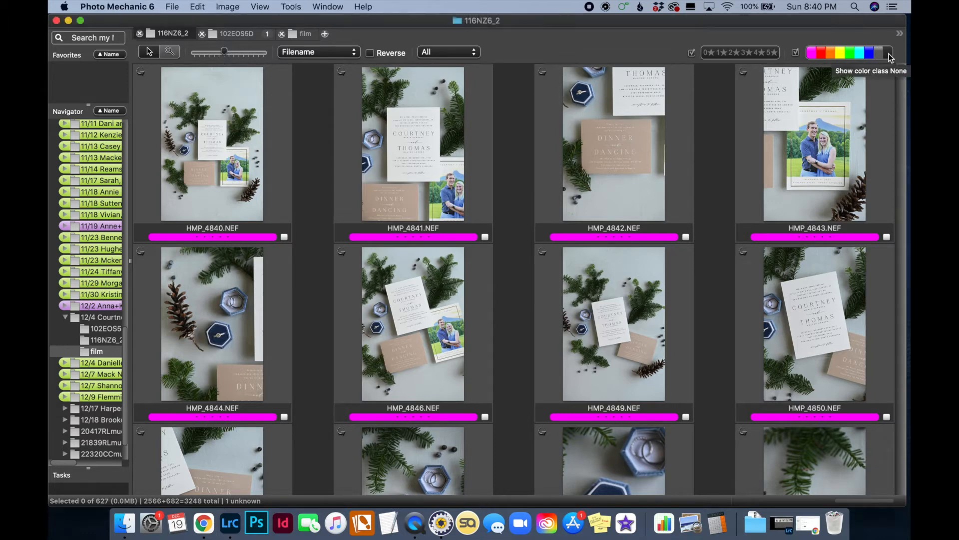
left_click(889, 58)
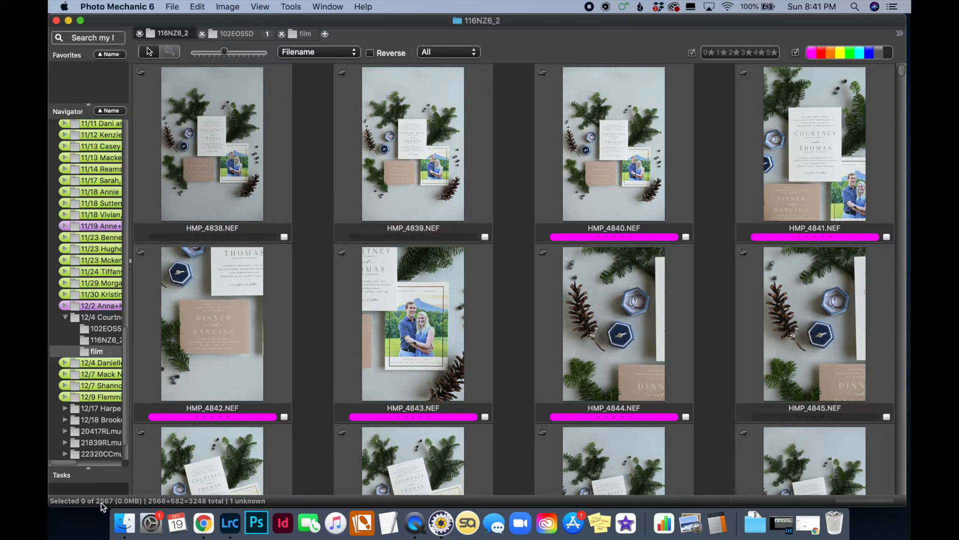
left_click(888, 51)
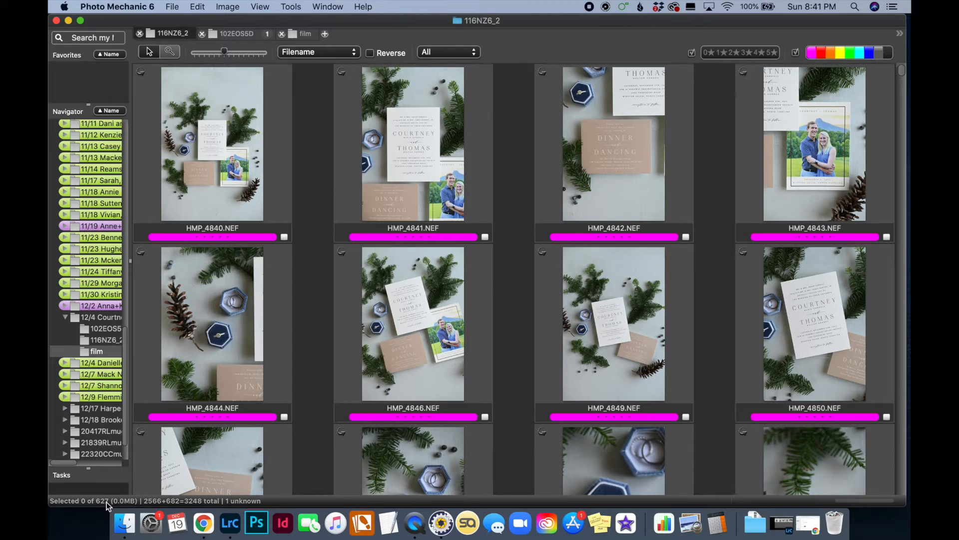
Check the labelled photos in the 102EOS5D and film contact sheets and return to the 116NZ6_2 sheet.
left_click(237, 36)
scroll(535, 331, "up", 5)
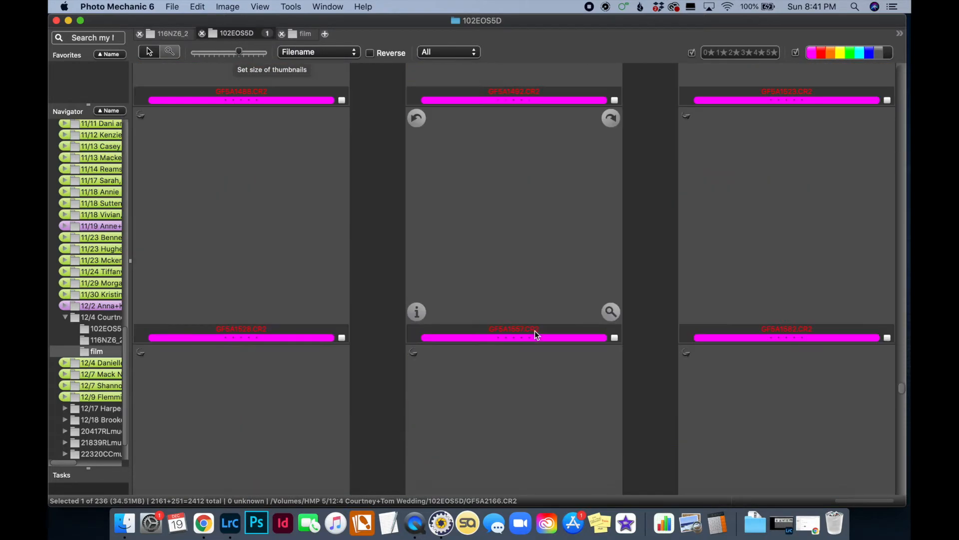
scroll(535, 331, "up", 10)
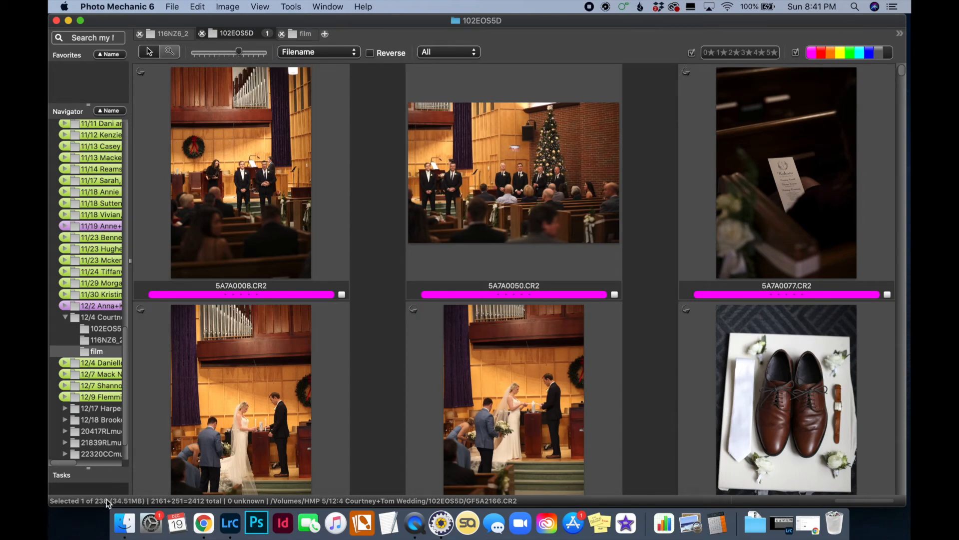
left_click(303, 37)
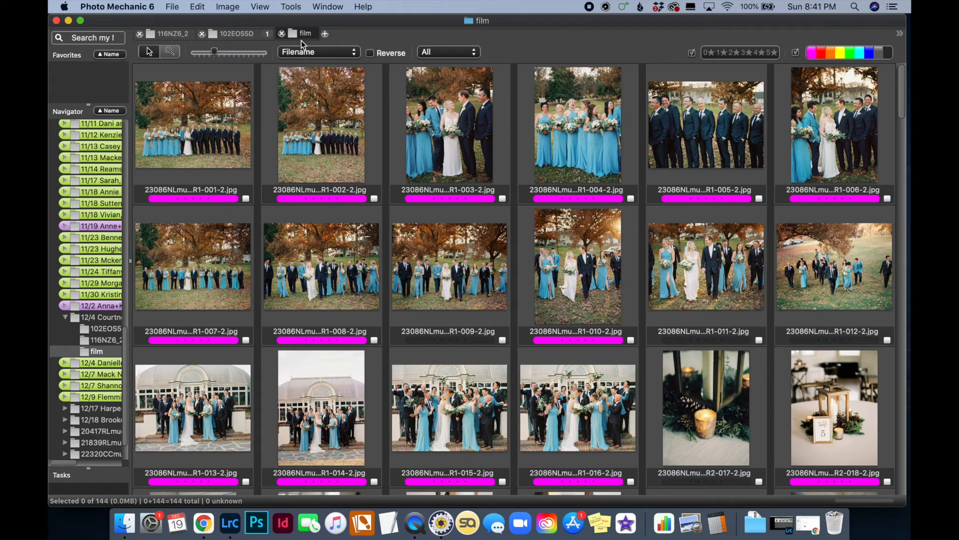
left_click(173, 34)
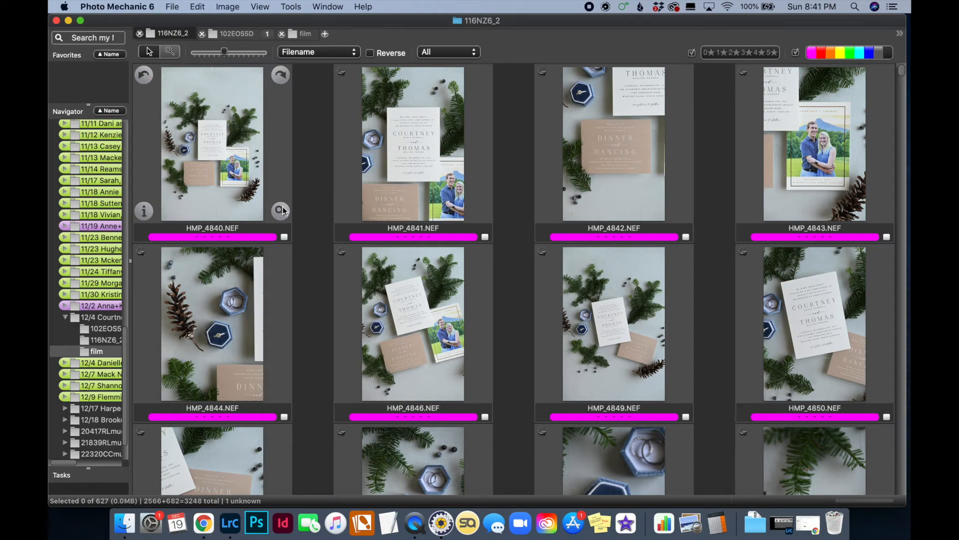
Open HMP_4840.NEF in the large preview, advance to HMP_4842.NEF and turn on zoom at 25%.
left_click(280, 211)
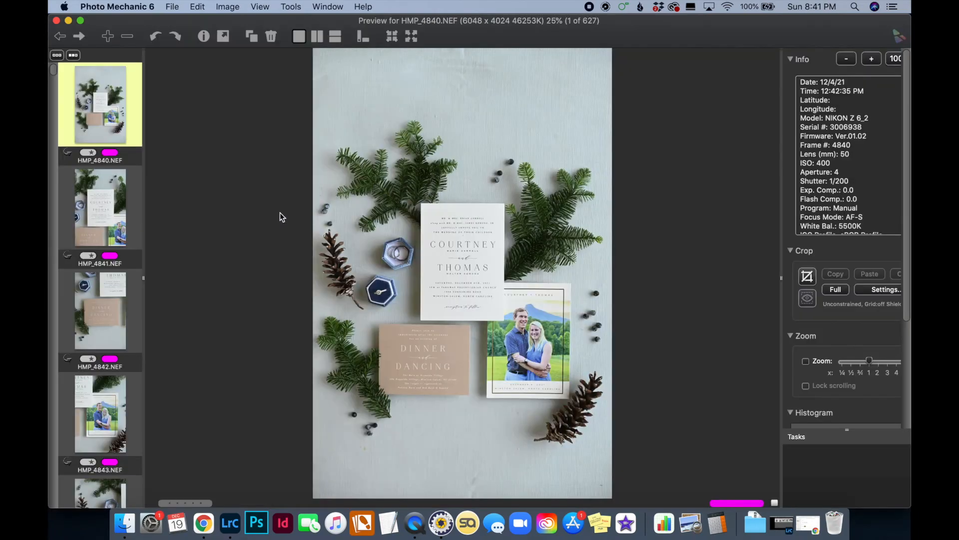
key("Right")
key("Right")
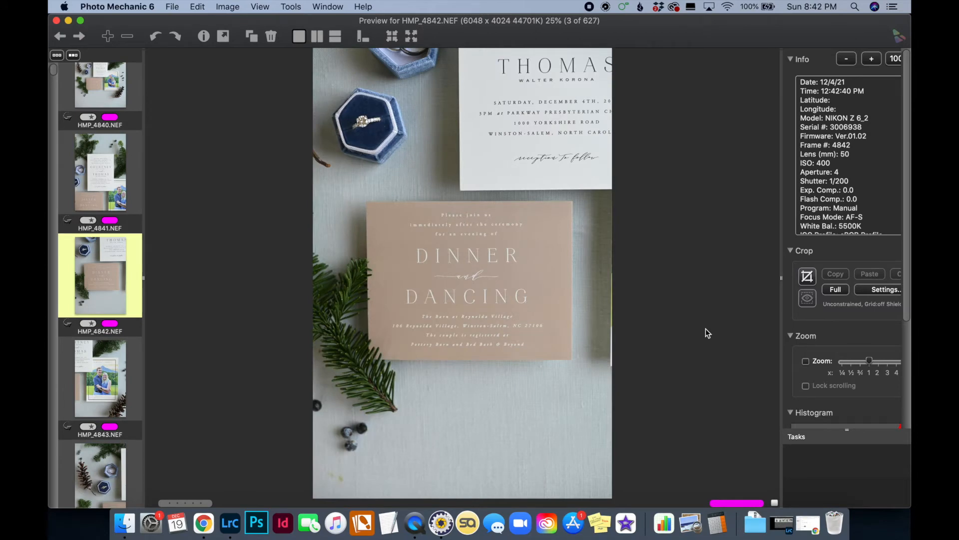
left_click(806, 361)
left_click_drag(865, 364, 843, 363)
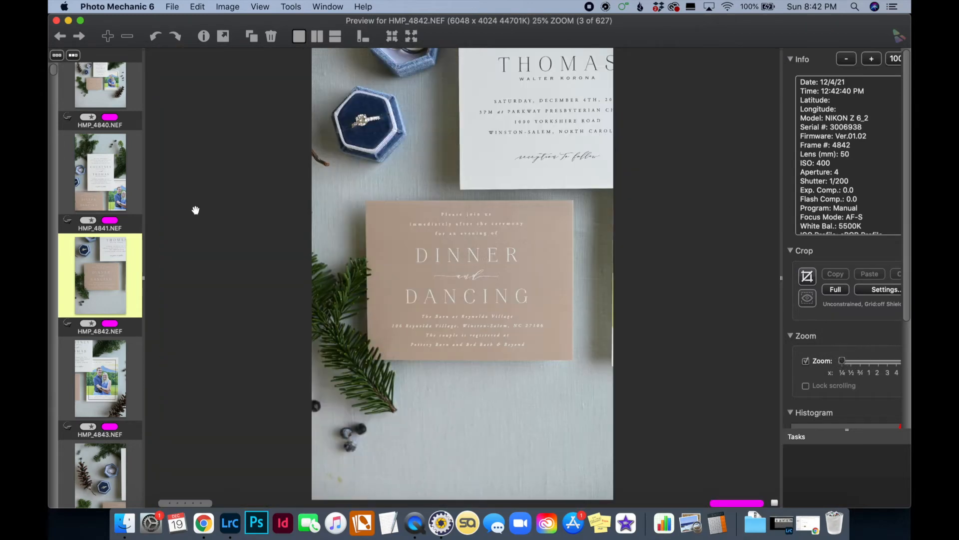
Preview the bridal party photo HMP_5468.NEF at 50% zoom, return it to 25% and close the preview.
left_click_drag(54, 70, 52, 181)
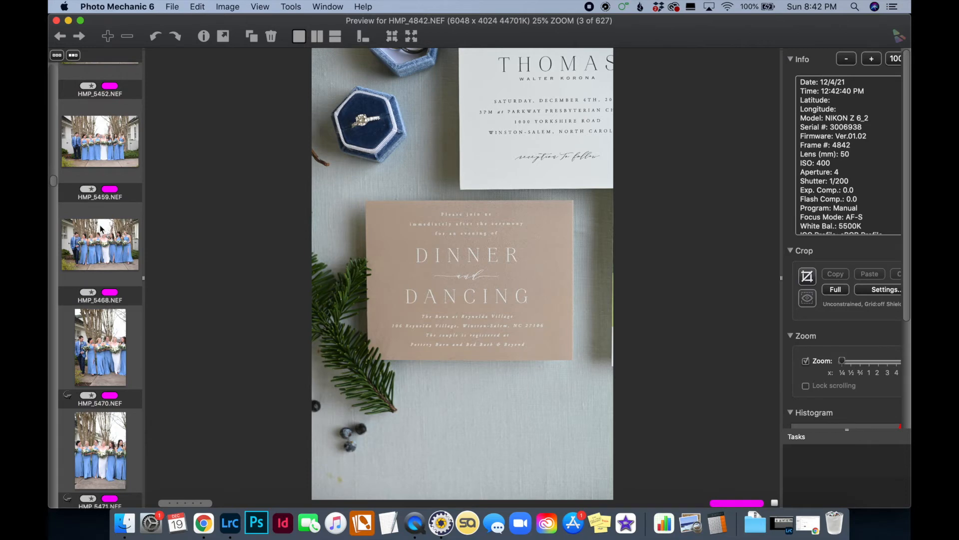
left_click(100, 229)
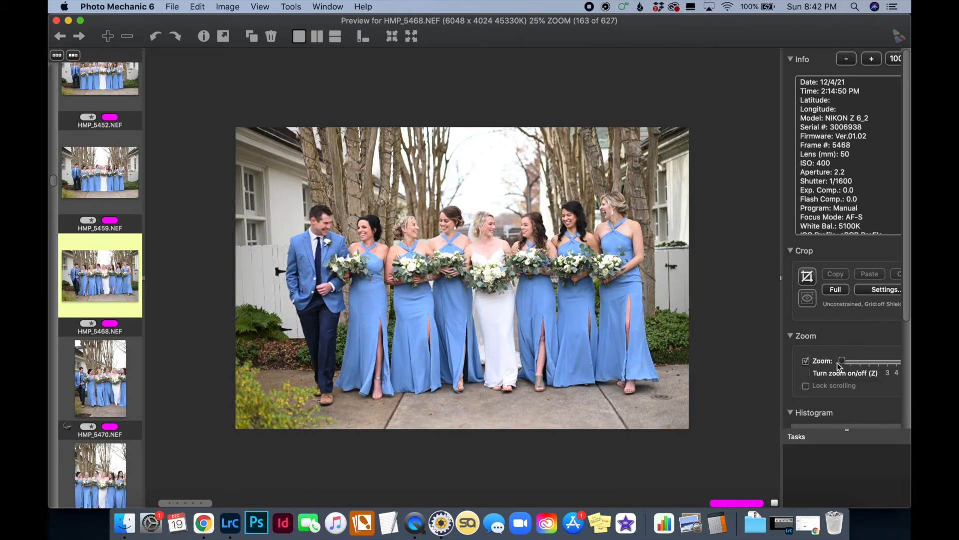
left_click_drag(842, 361, 852, 366)
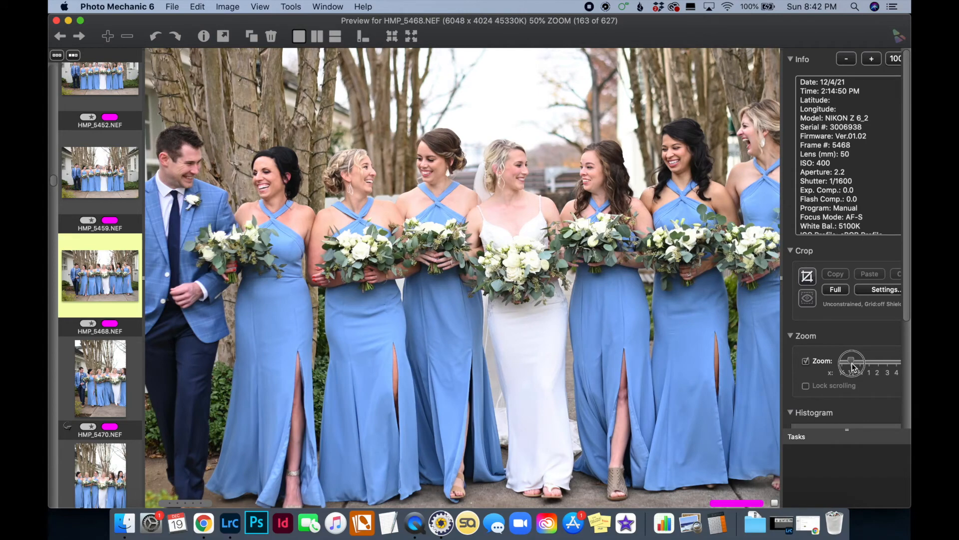
left_click_drag(852, 366, 843, 366)
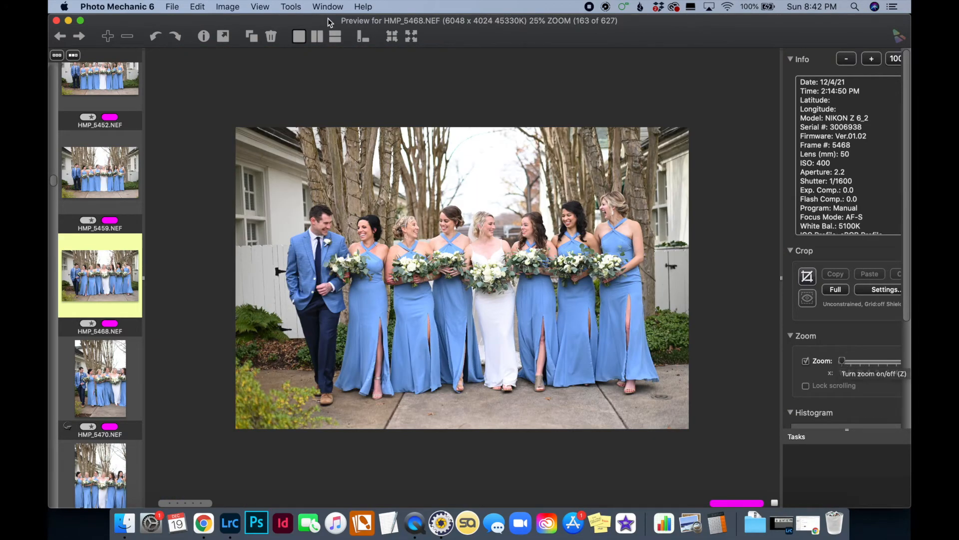
left_click(57, 20)
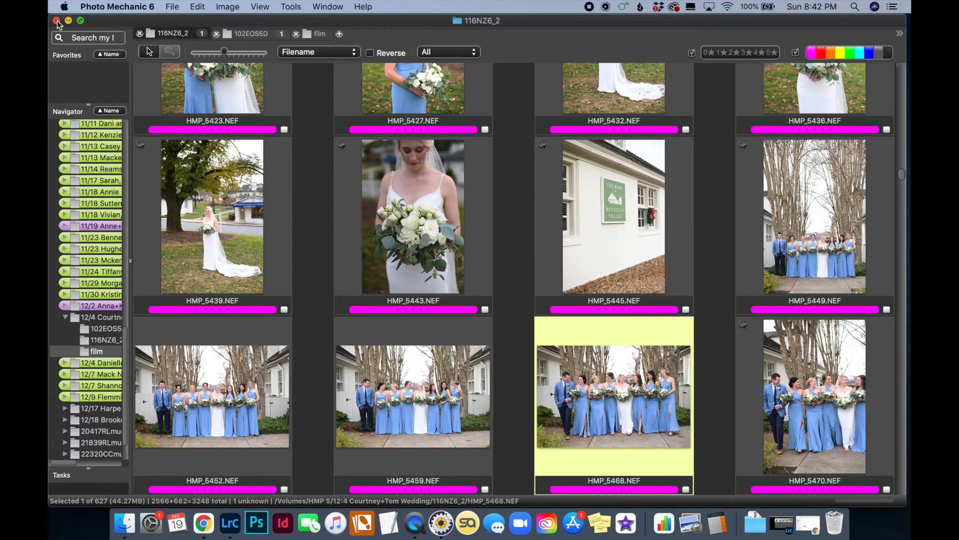
Shrink the 116NZ6_2 thumbnails to five per row and look over the first keepers.
scroll(546, 226, "up", 15)
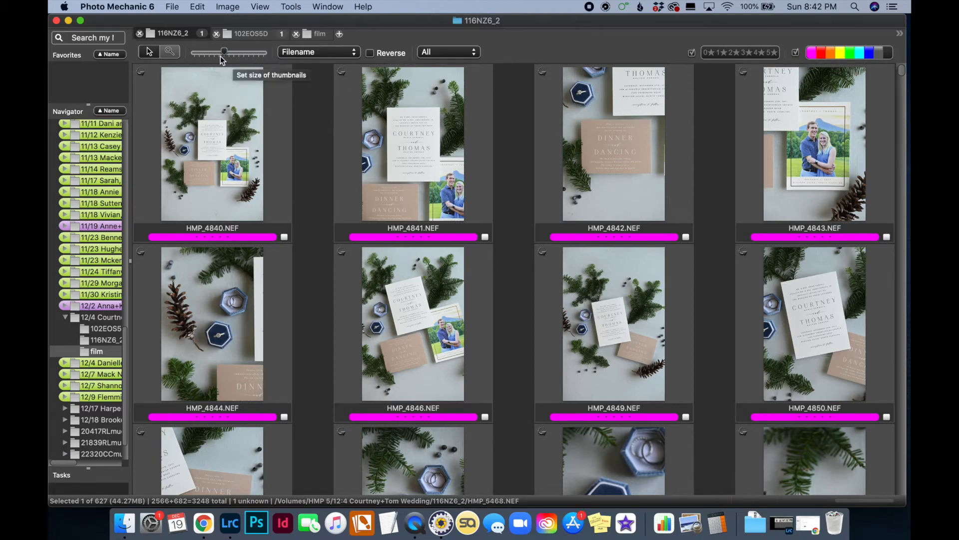
mouse_move(224, 55)
left_mouse_down()
mouse_move(235, 54)
mouse_move(219, 54)
left_mouse_up()
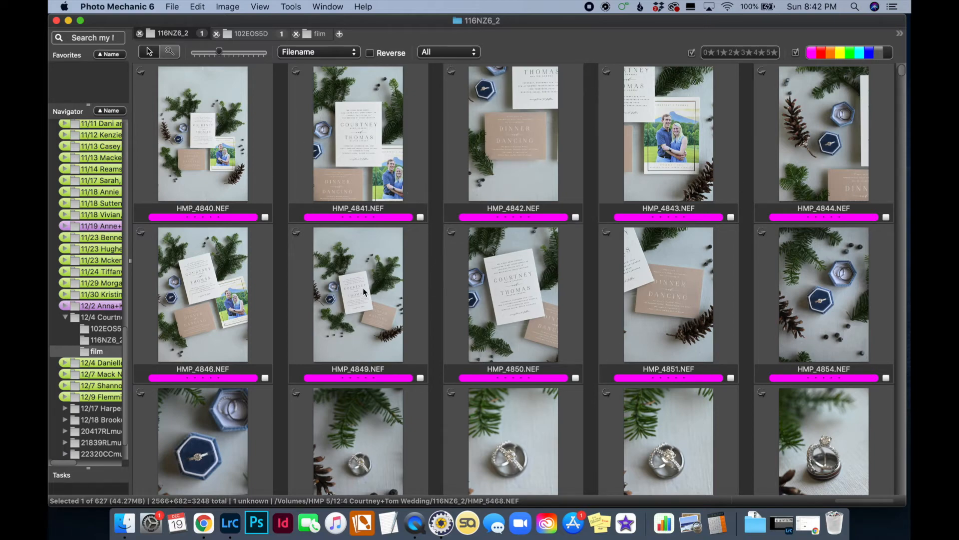
scroll(442, 325, "down", 7)
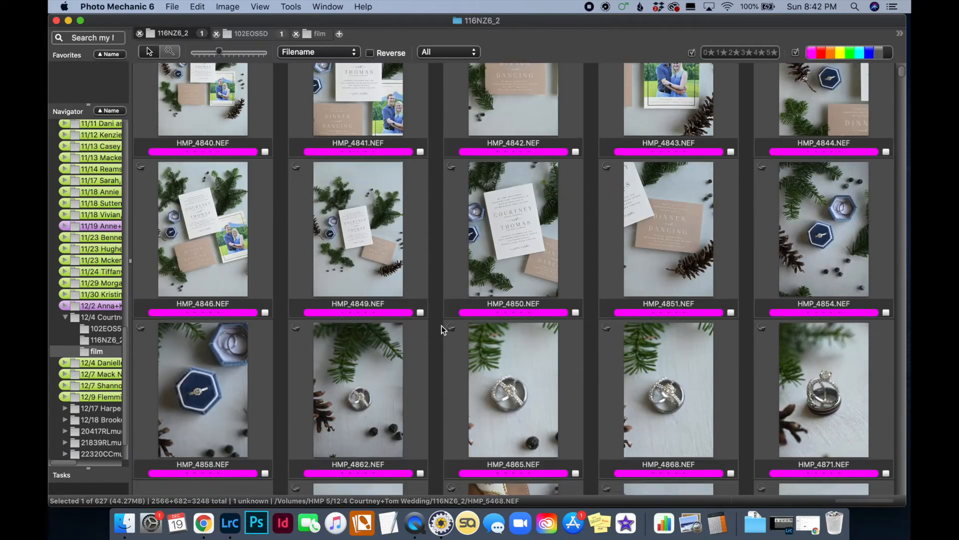
scroll(441, 325, "up", 2)
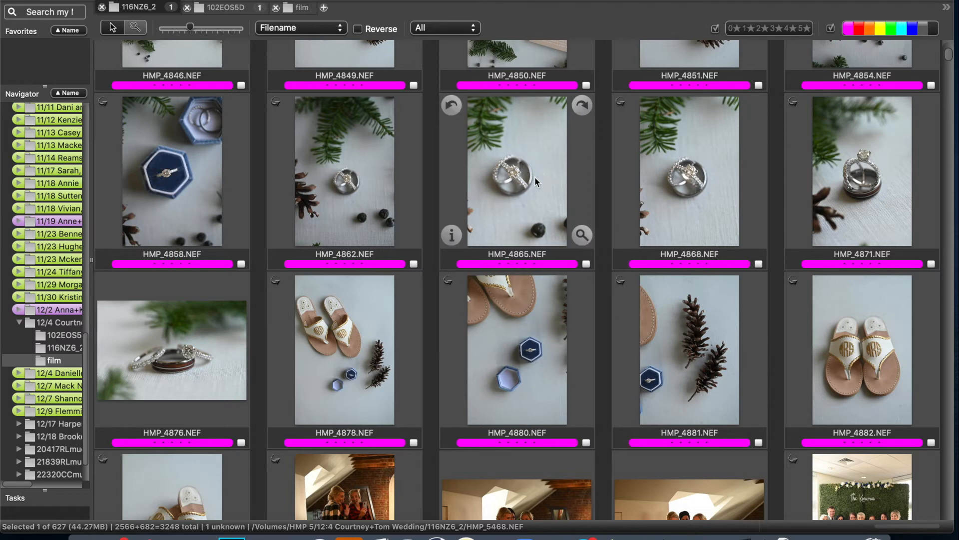
Remove the magenta label from the ring shot HMP_4868.NEF and filter the unlabelled photo out of the contact sheet.
left_click(697, 182)
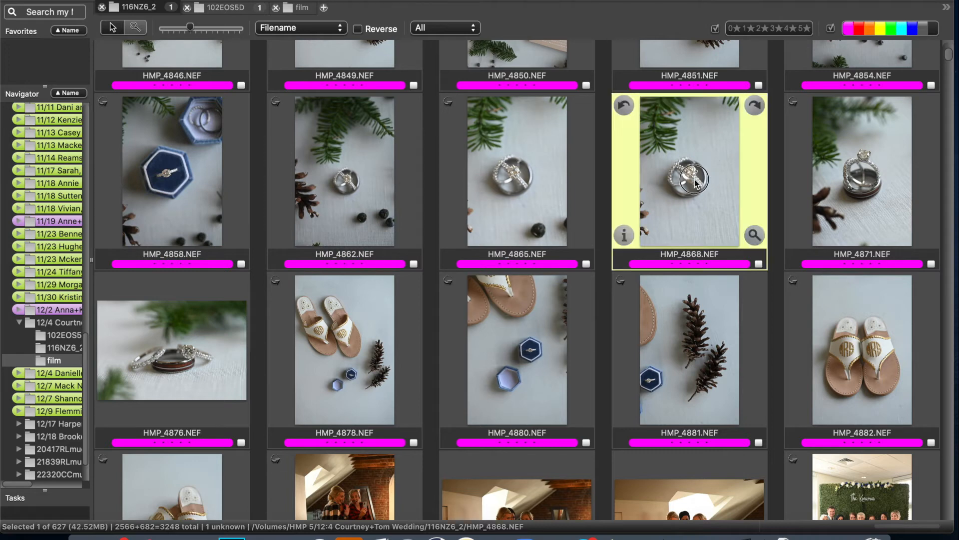
key("alt+0")
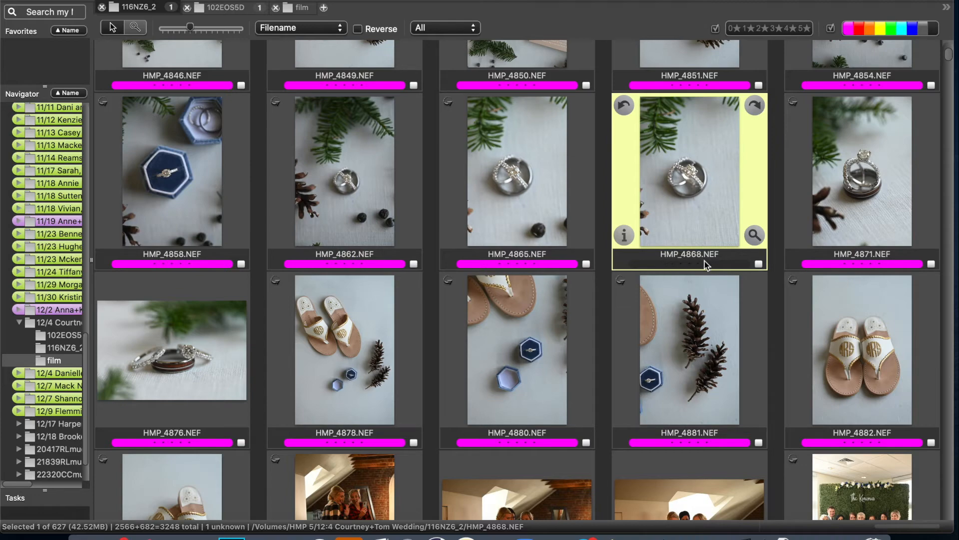
left_click(932, 29)
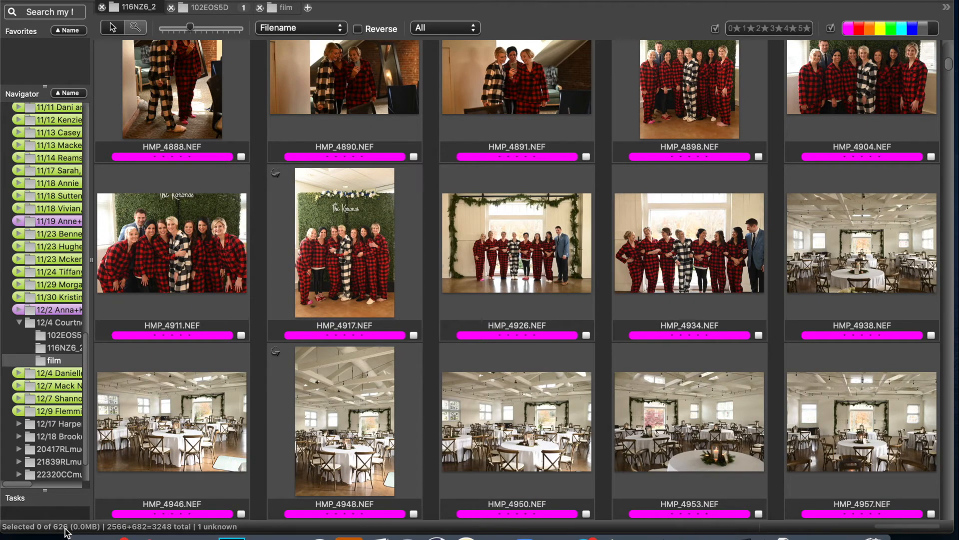
Review the remaining 116NZ6_2 keepers for similar shots to cut and bring up the 102EOS5D contact sheet.
scroll(427, 303, "up", 5)
scroll(427, 302, "up", 5)
scroll(426, 302, "down", 10)
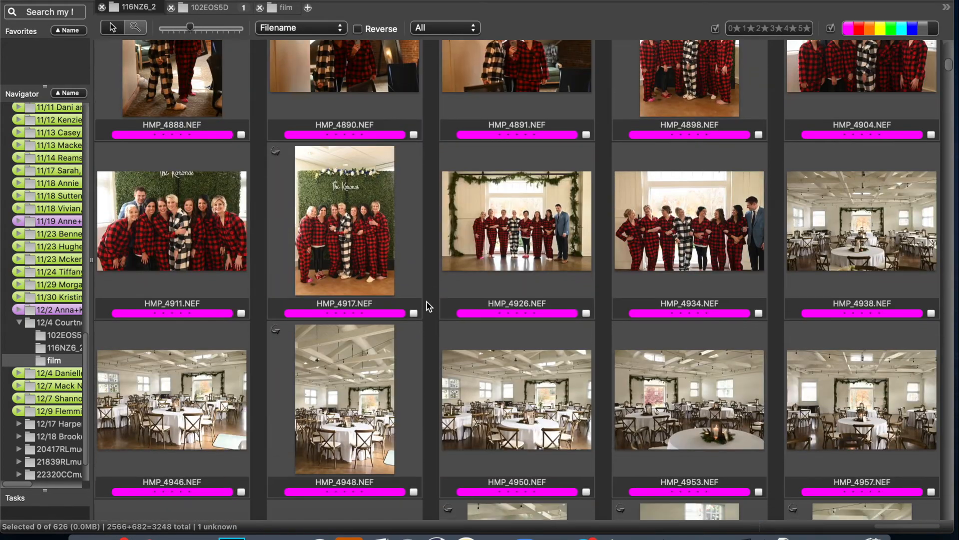
scroll(427, 302, "down", 8)
scroll(426, 302, "down", 3)
scroll(426, 302, "up", 1)
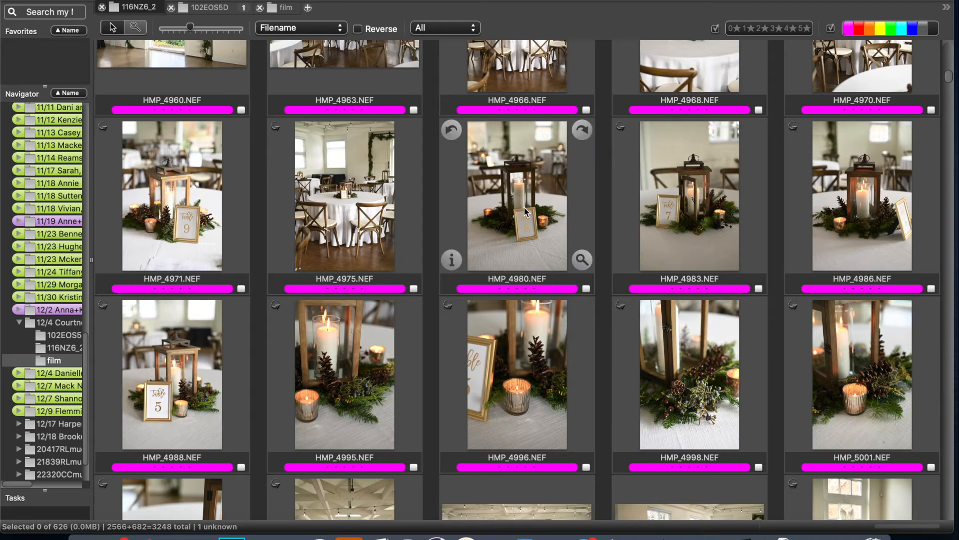
scroll(525, 210, "down", 15)
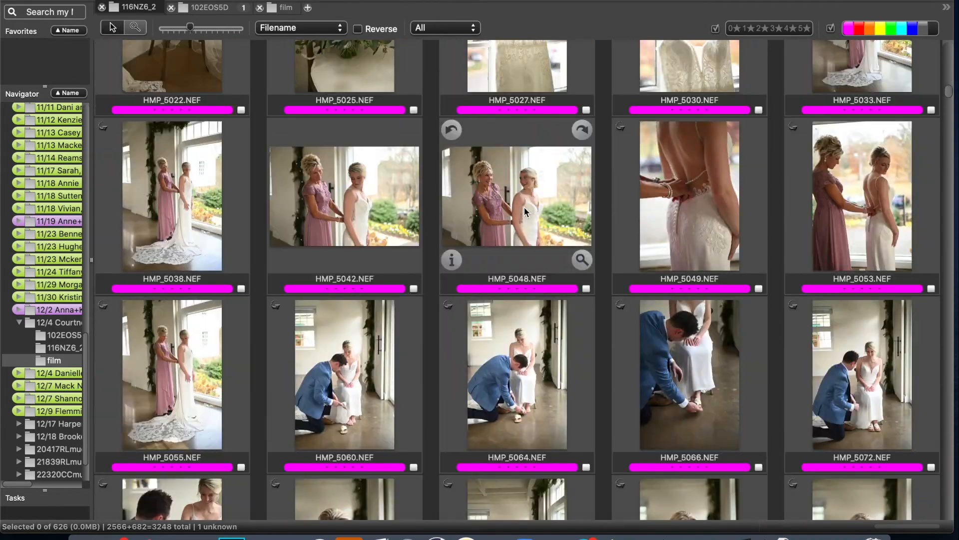
scroll(524, 211, "down", 2)
scroll(524, 209, "up", 3)
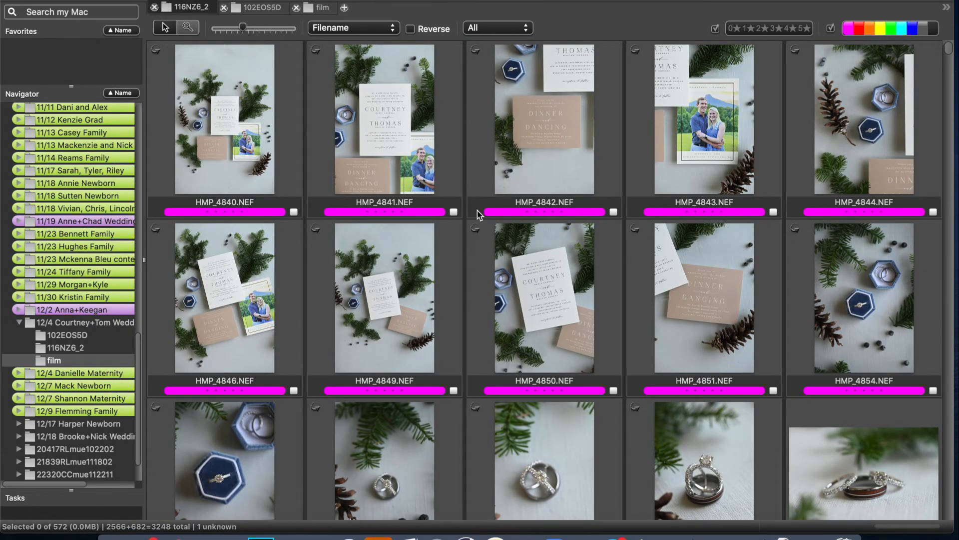
scroll(445, 331, "down", 9)
scroll(445, 330, "up", 10)
left_click(267, 10)
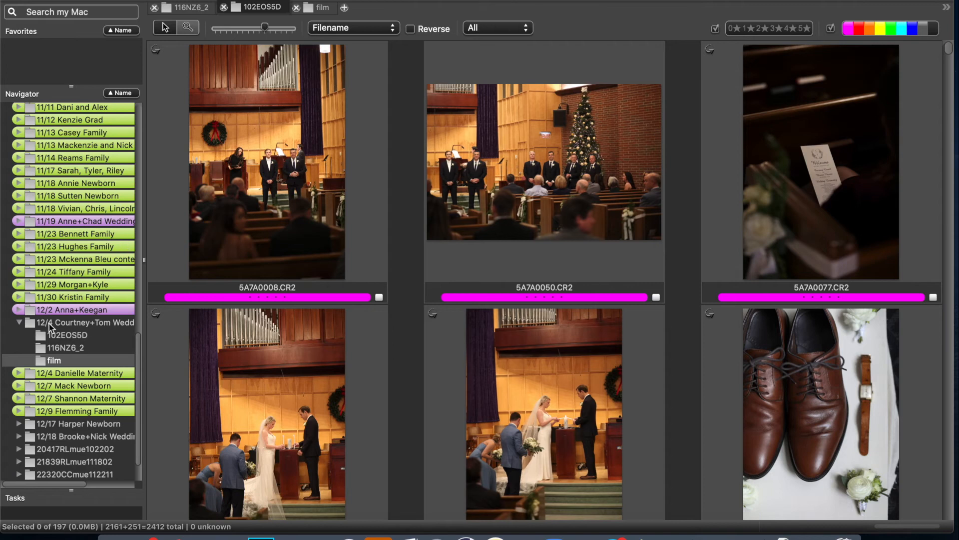
Give the 12/4 wedding folder containing 102EOS5D, 116NZ6_2 and film a purple colour label.
left_click(82, 326)
right_click(83, 326)
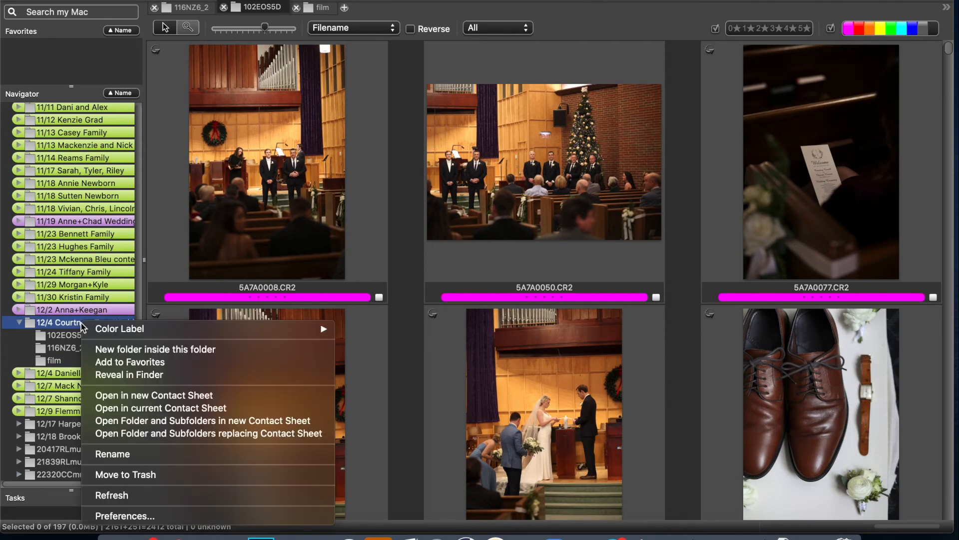
mouse_move(272, 335)
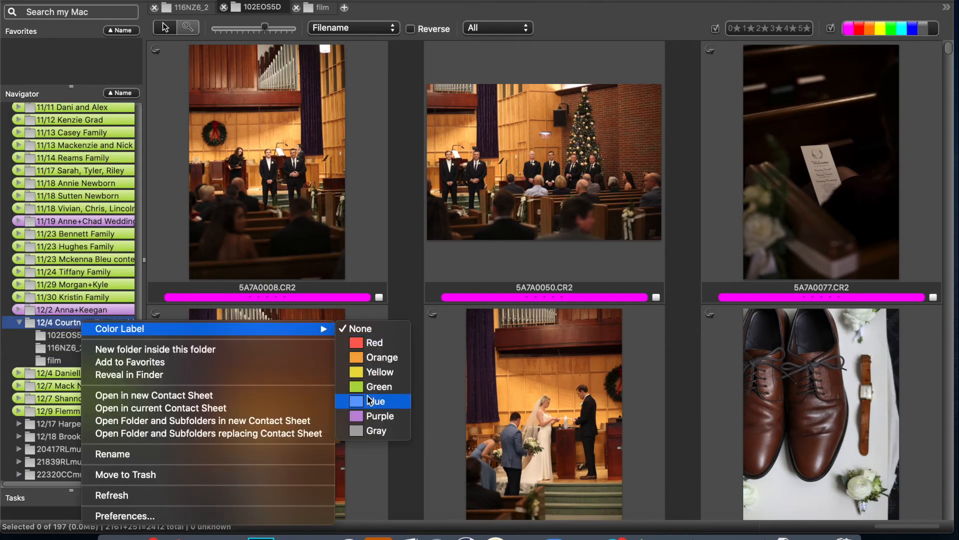
left_click(402, 415)
left_click(113, 286)
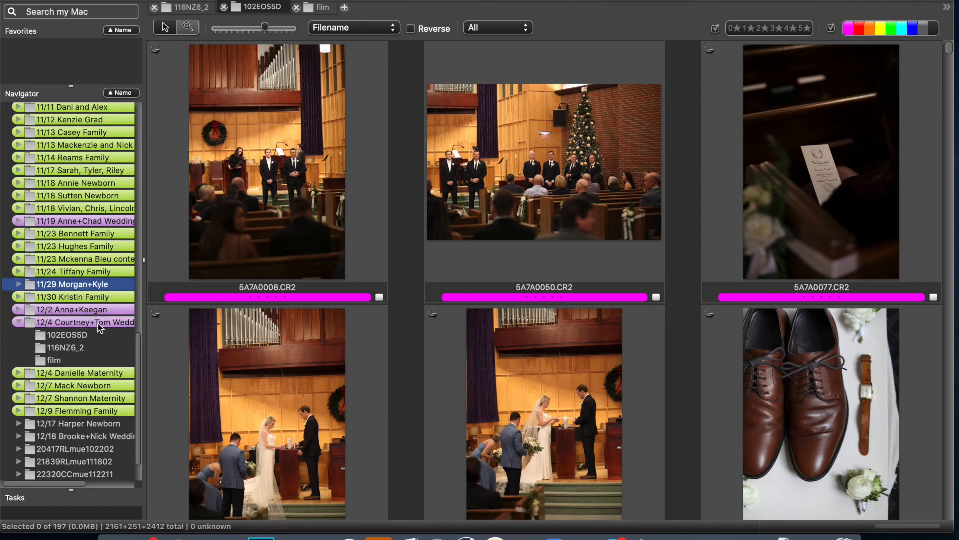
Close the 102EOS5D and film contact sheets and select the 102EOS5D folder in the folder tree.
left_click(224, 7)
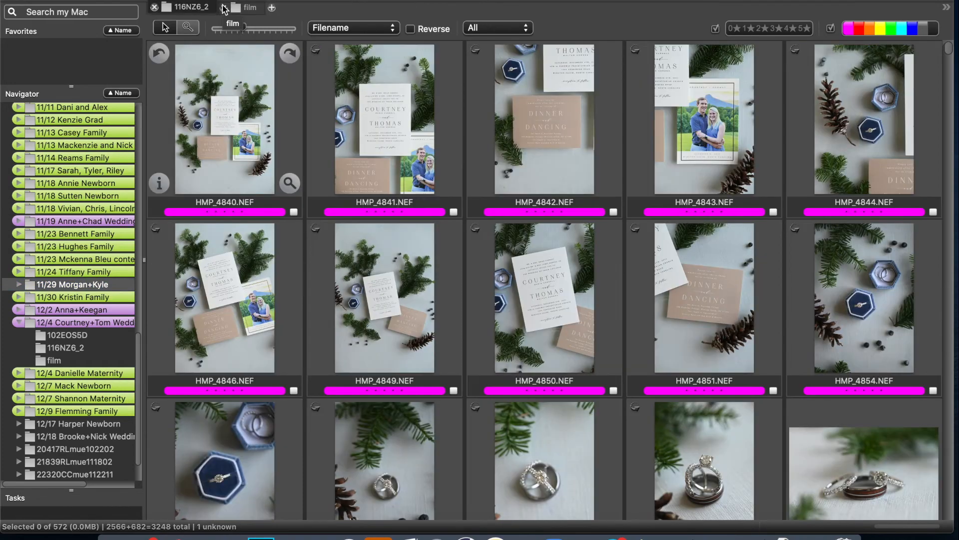
left_click(224, 8)
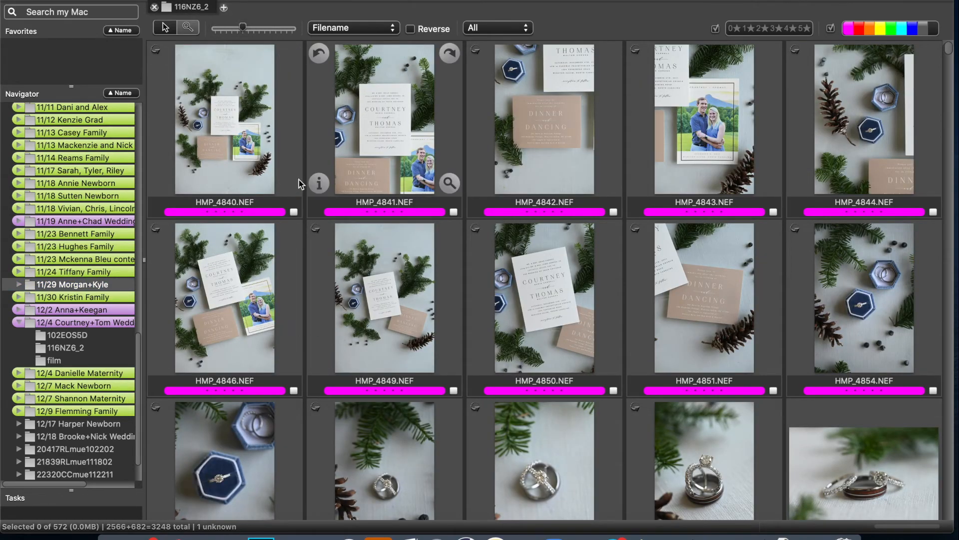
left_click(88, 332)
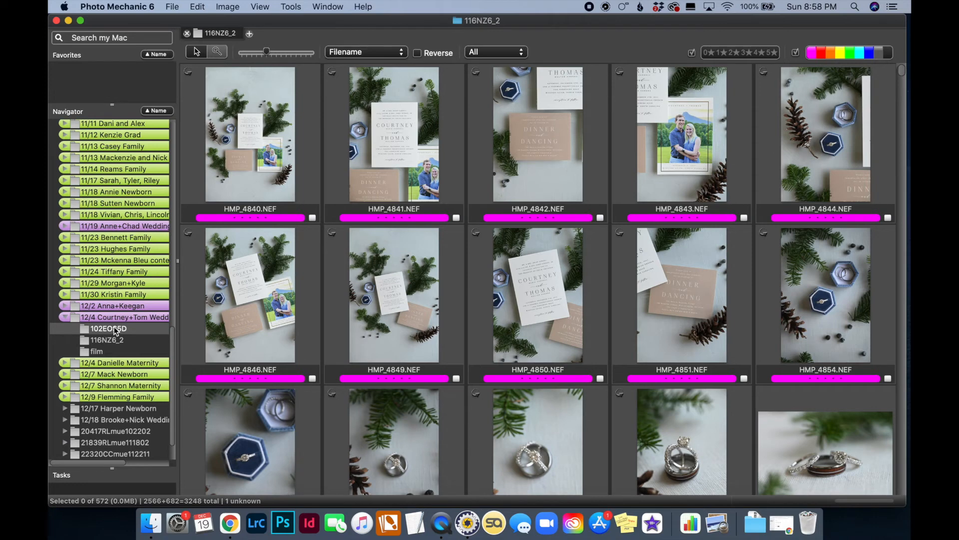
Add the photos of the 102EOS5D and film folders to the current 116NZ6_2 contact sheet.
right_click(114, 329)
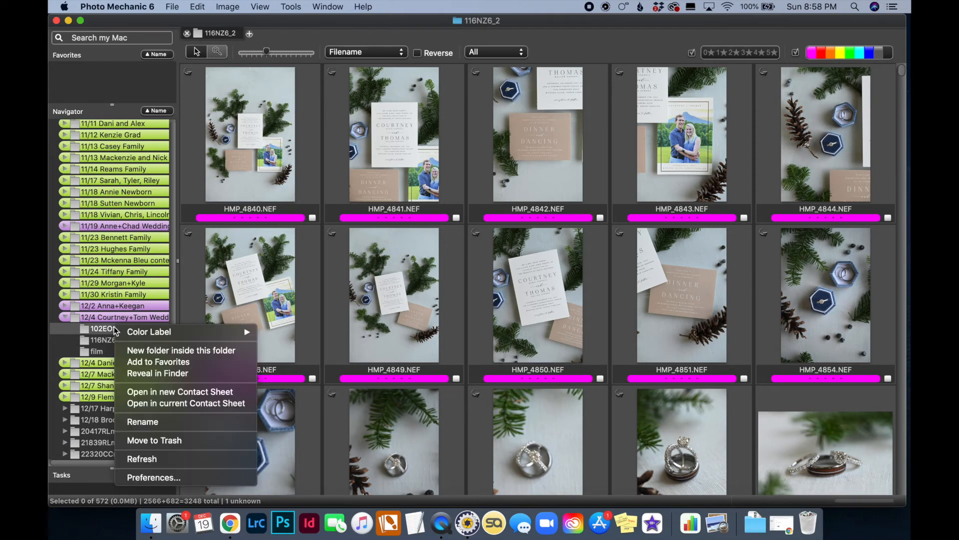
left_click(157, 404)
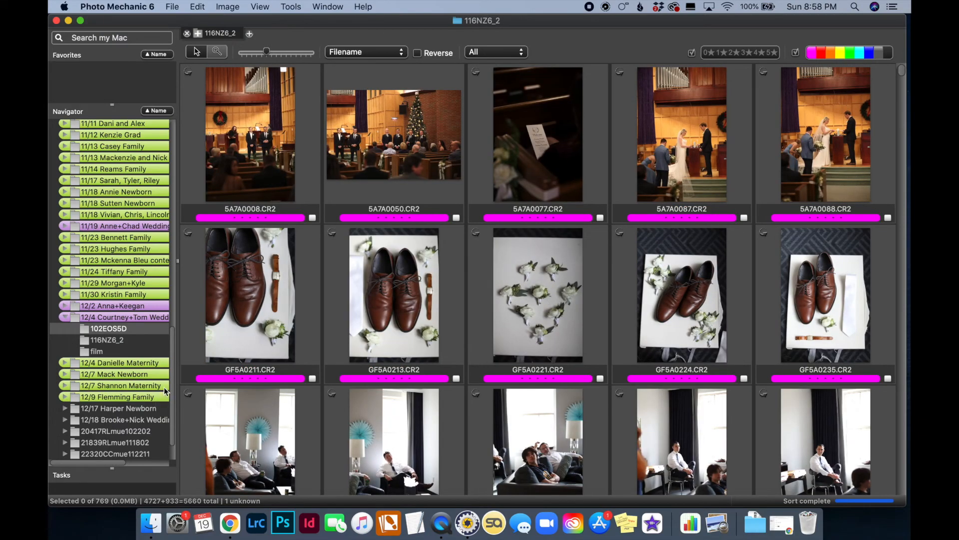
mouse_move(326, 320)
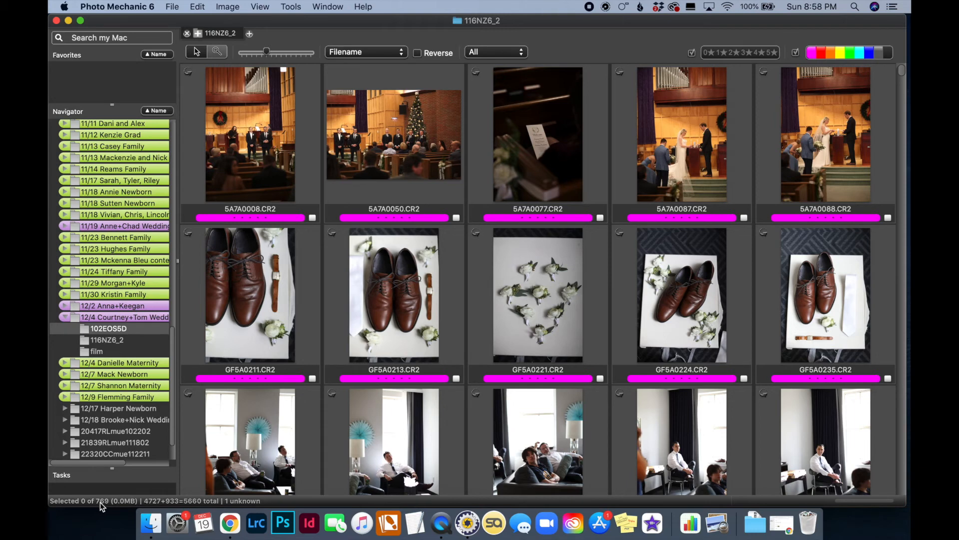
left_click(113, 354)
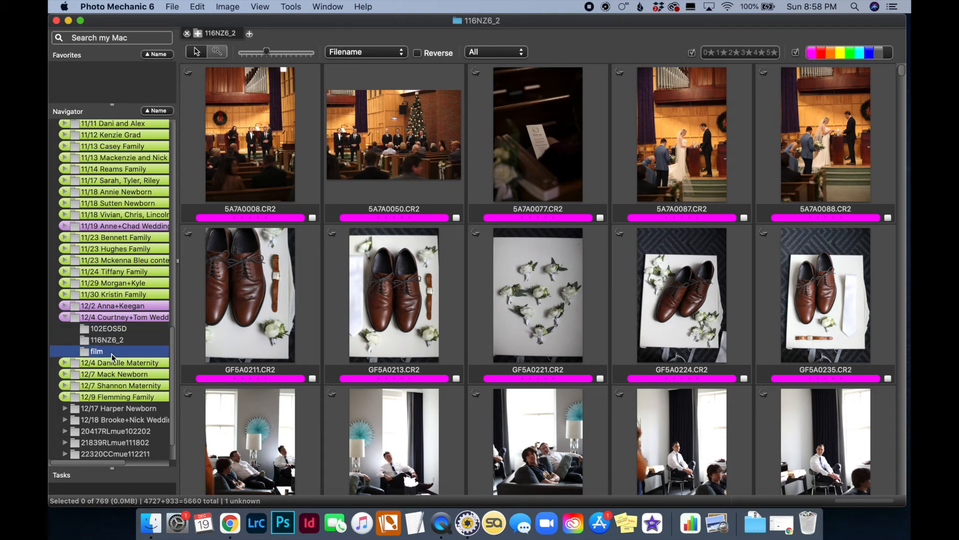
right_click(112, 354)
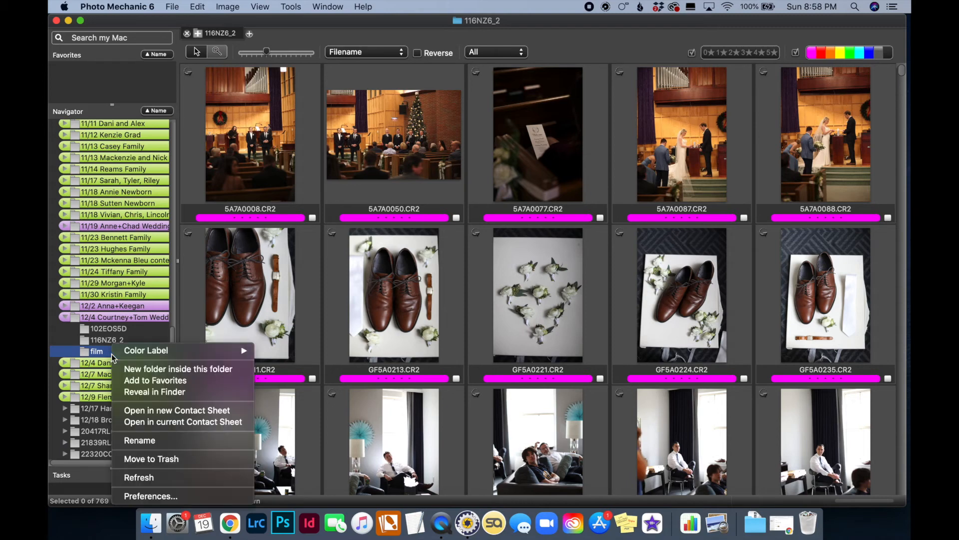
left_click(164, 421)
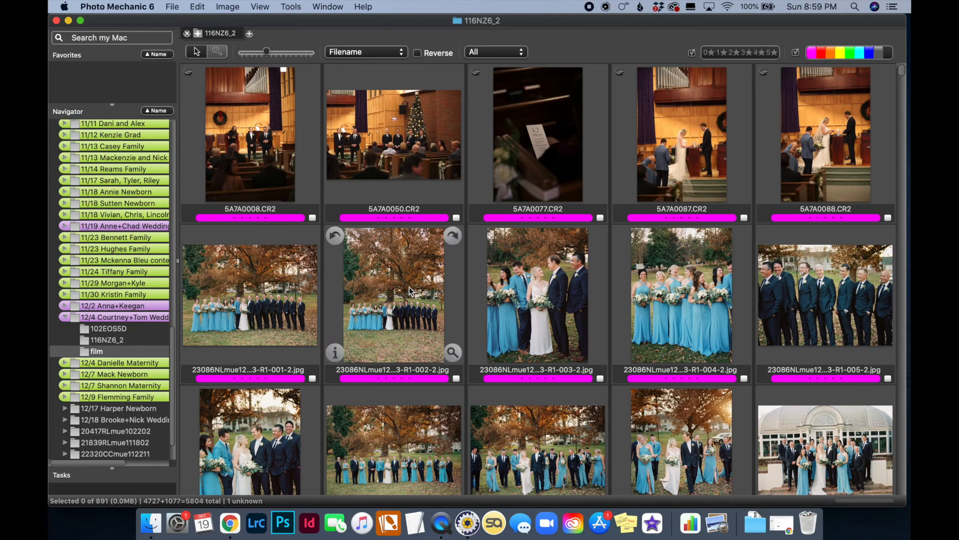
Select all photos in the combined contact sheet and create a new catalog in Lightroom Classic.
left_click(394, 289)
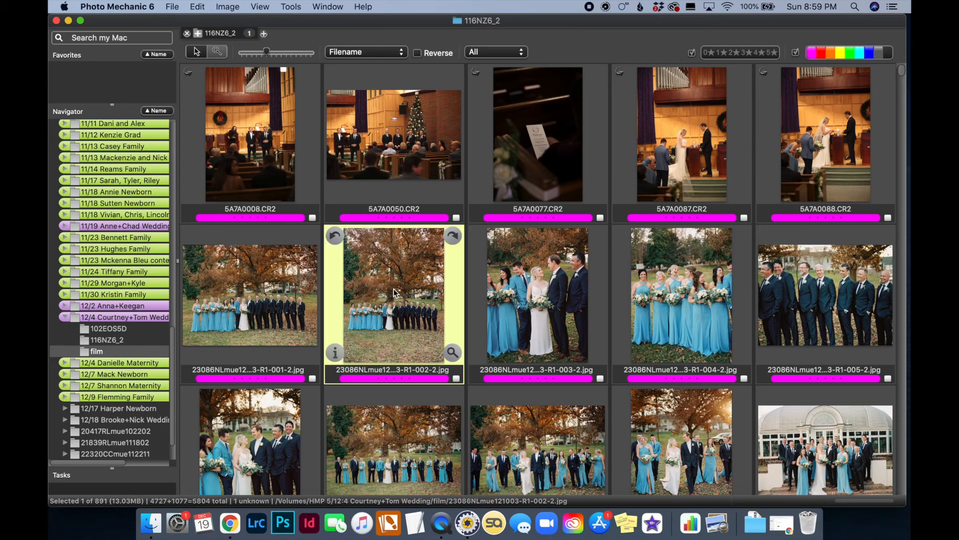
key("super+a")
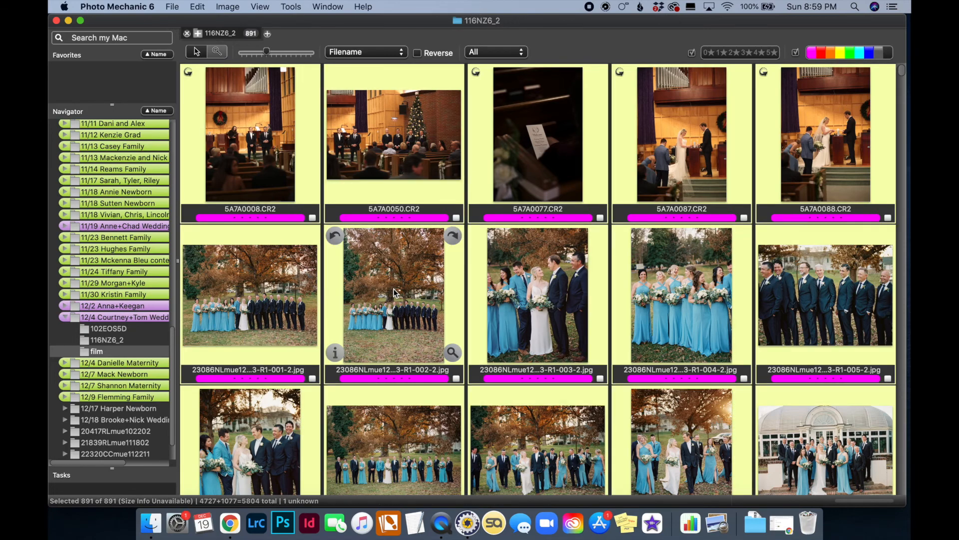
left_click(256, 530)
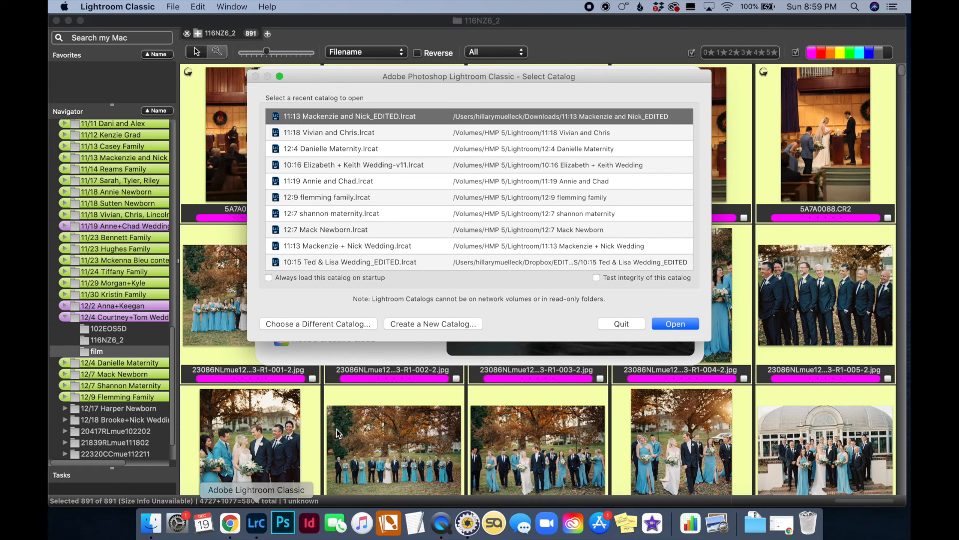
left_click(429, 322)
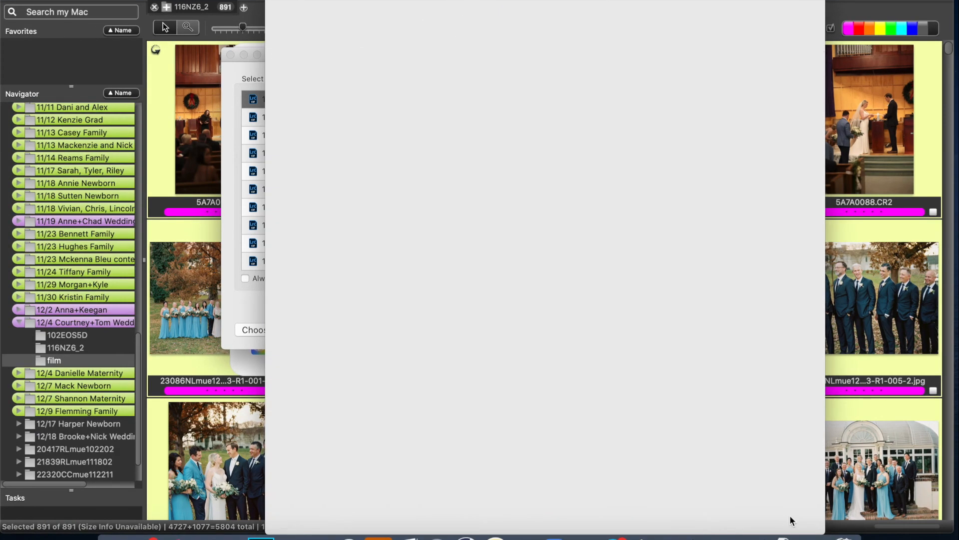
left_click(792, 521)
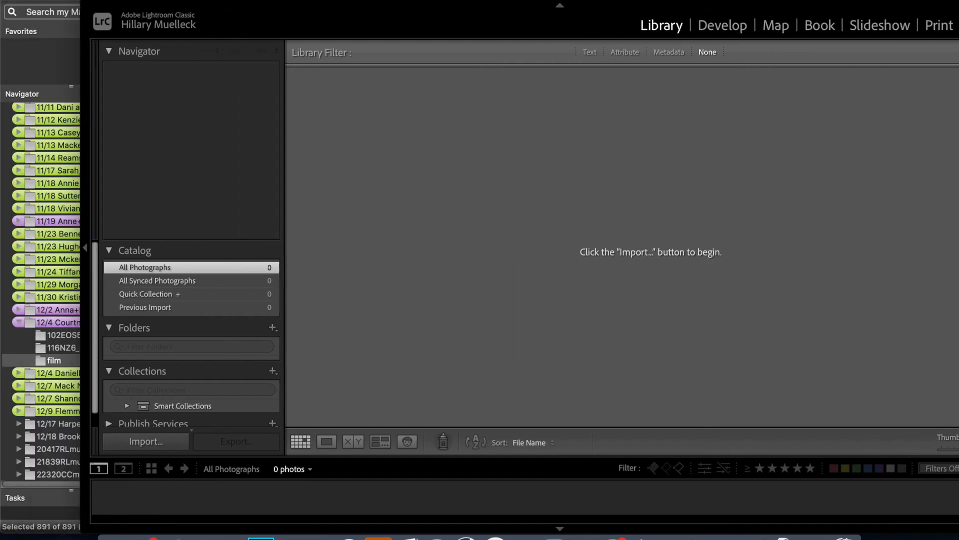
Bring the selected contact sheet photos into the empty Lightroom Classic catalog and import them with Add, keeping them at their current location.
left_click_drag(360, 1, 480, 2)
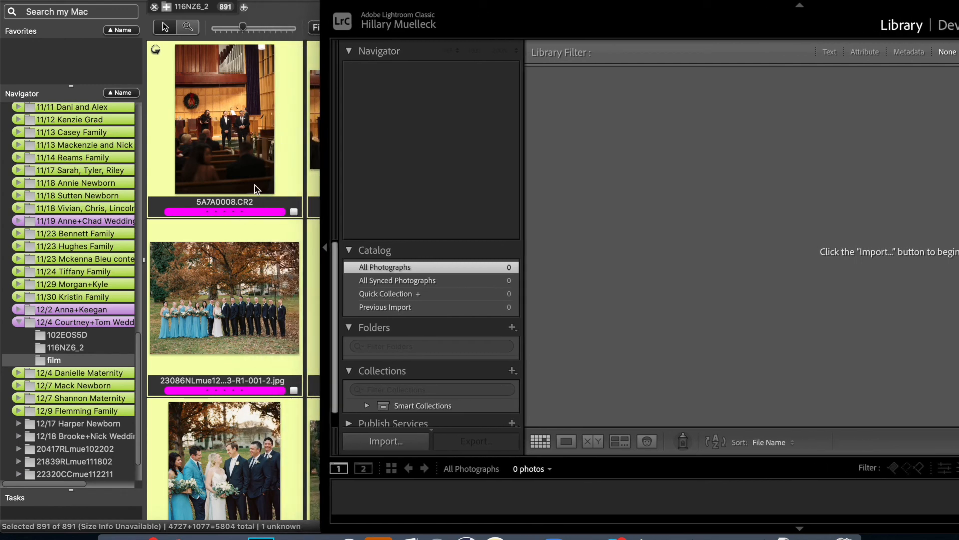
left_click_drag(239, 136, 609, 199)
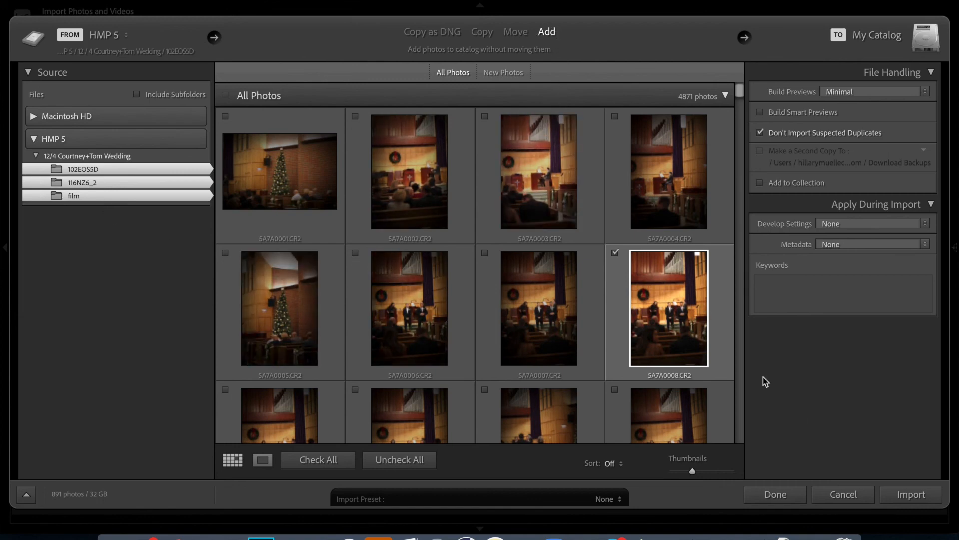
left_click(912, 497)
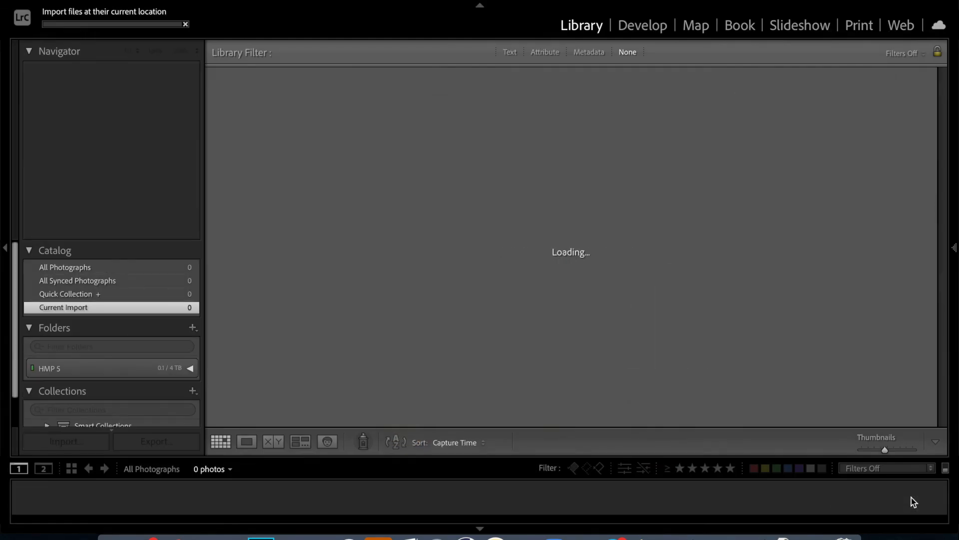